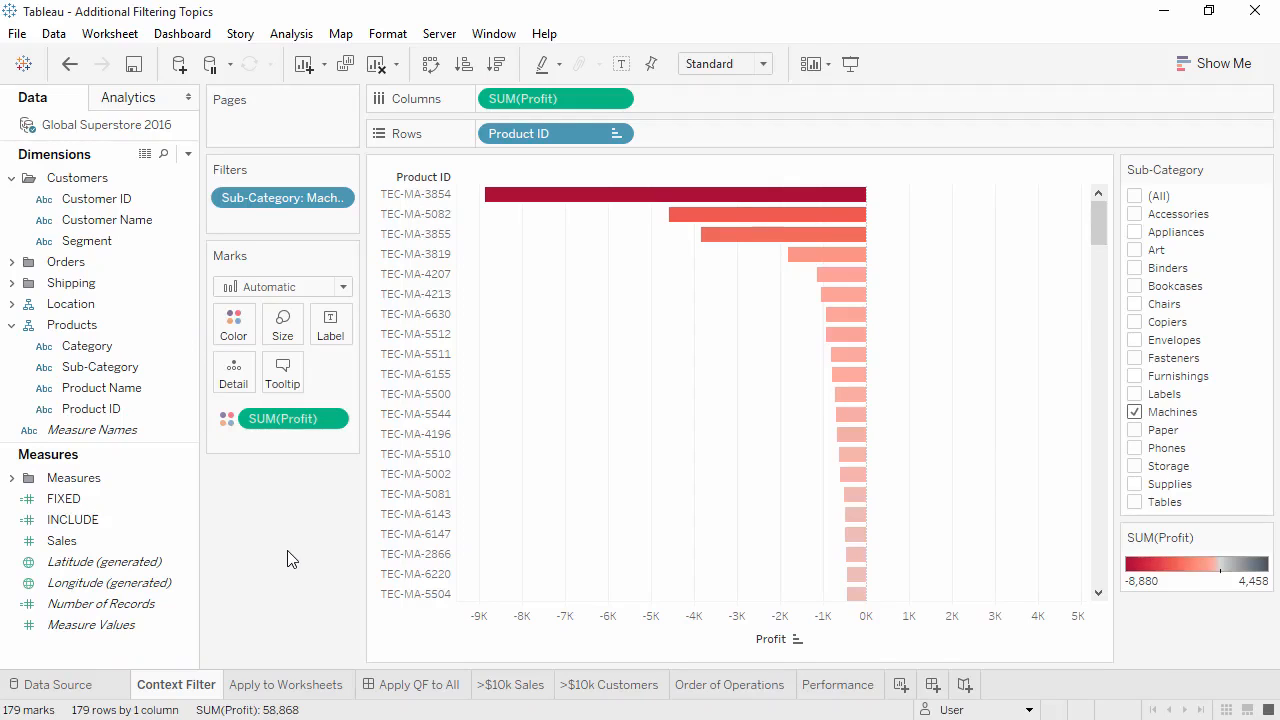
Add the Sub-Category filter to context and hide its filter card on the Context Filter sheet
right_click(319, 197)
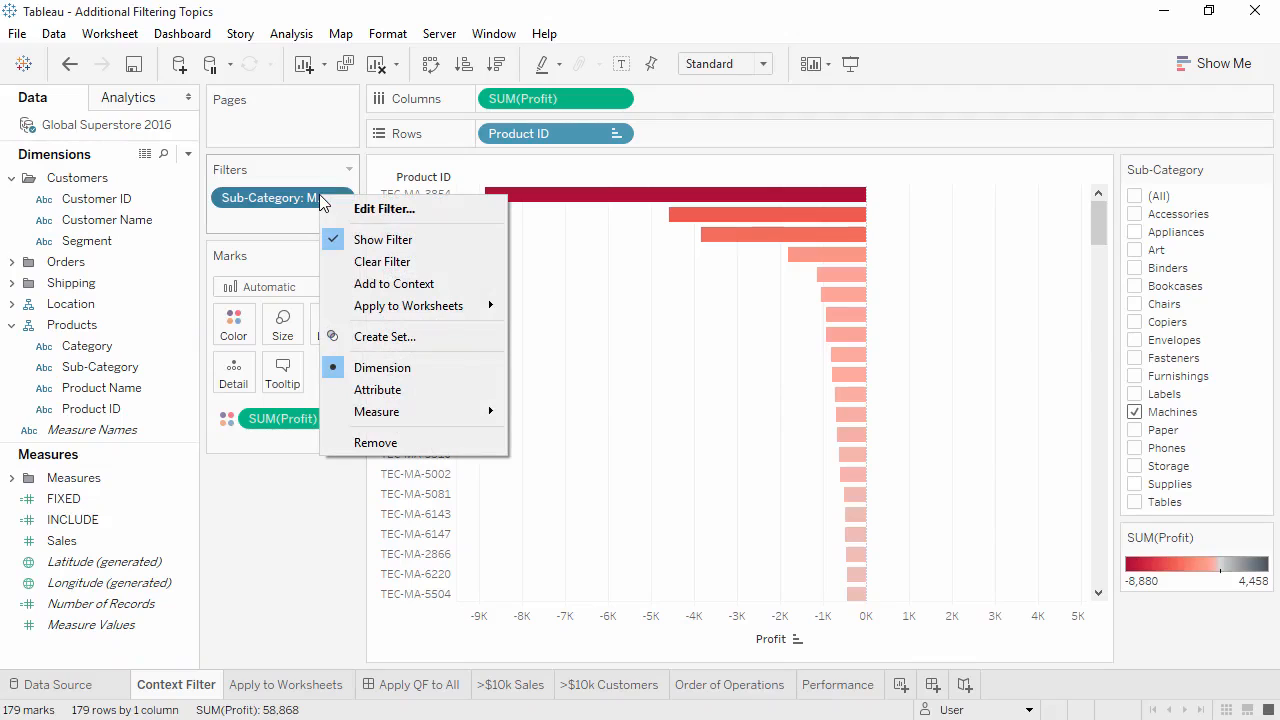
left_click(364, 284)
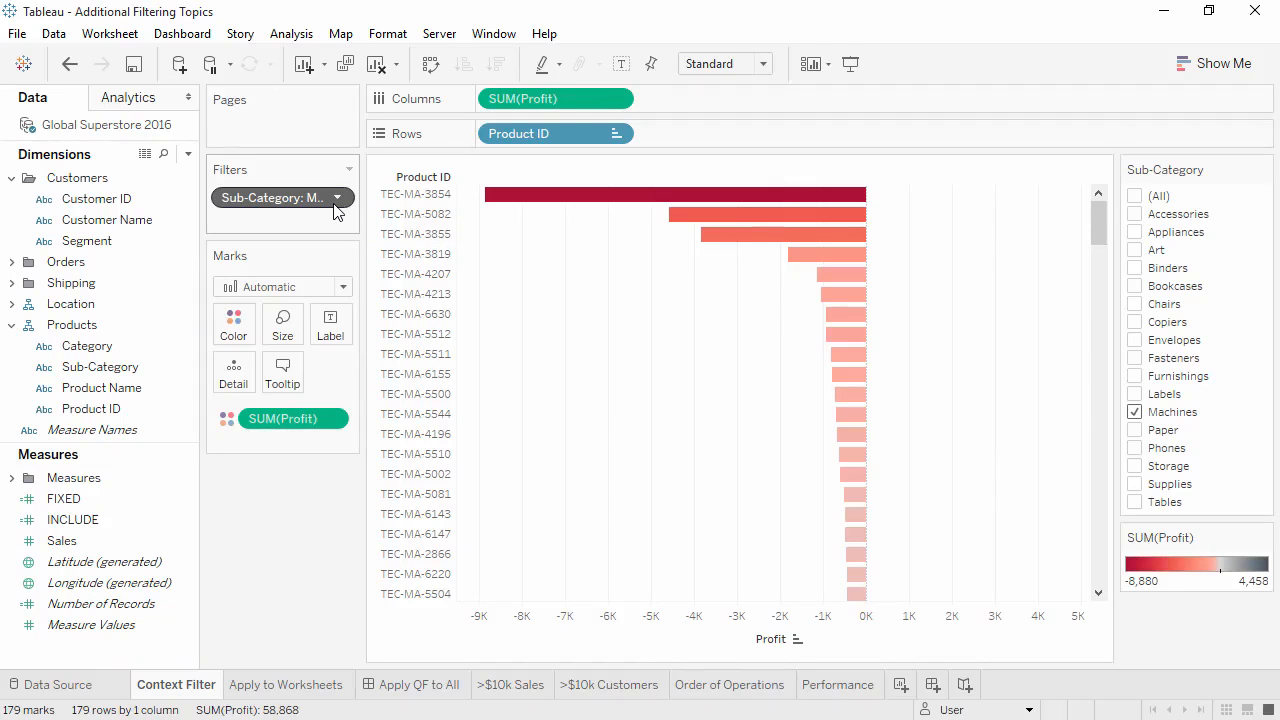
mouse_move(796, 178)
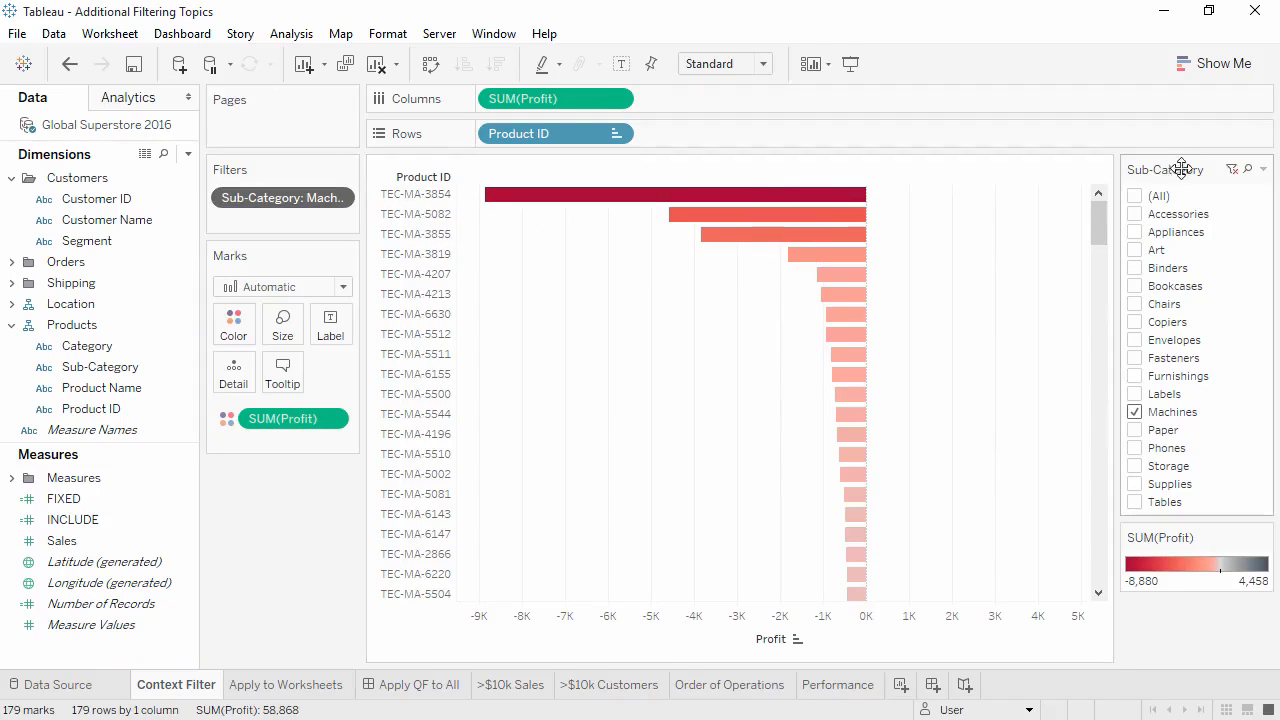
left_click(1263, 169)
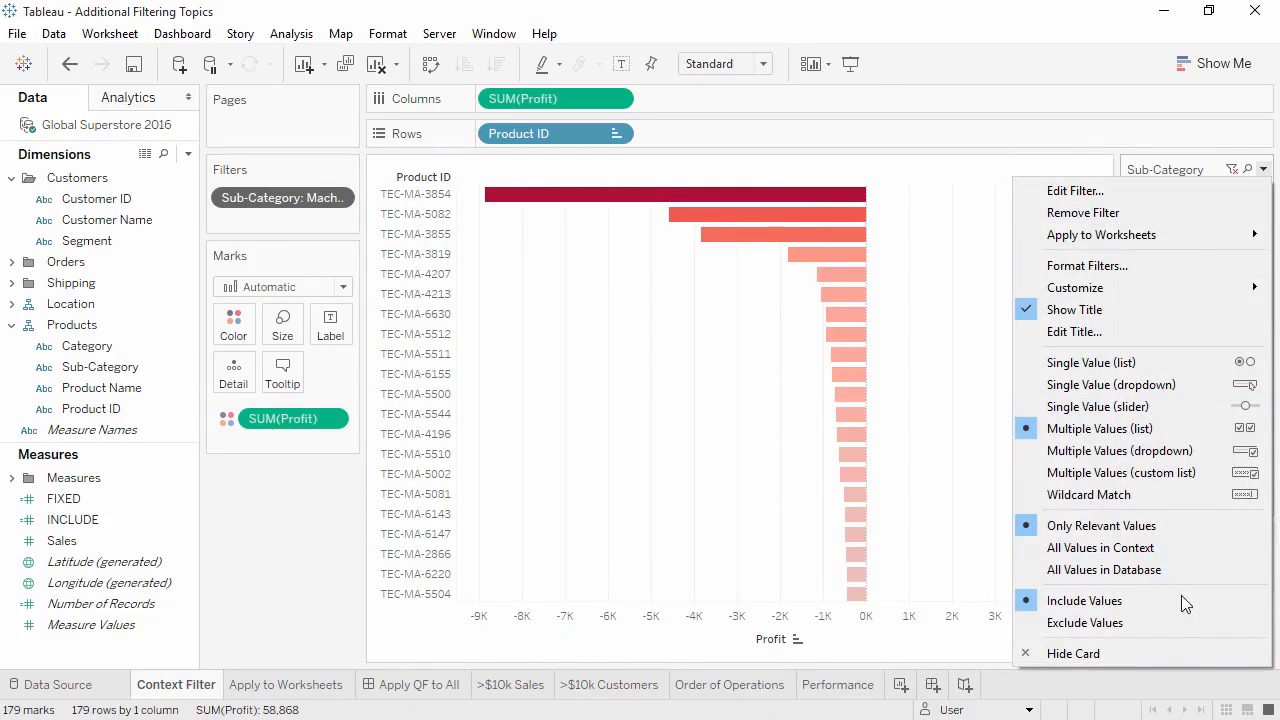
left_click(1154, 654)
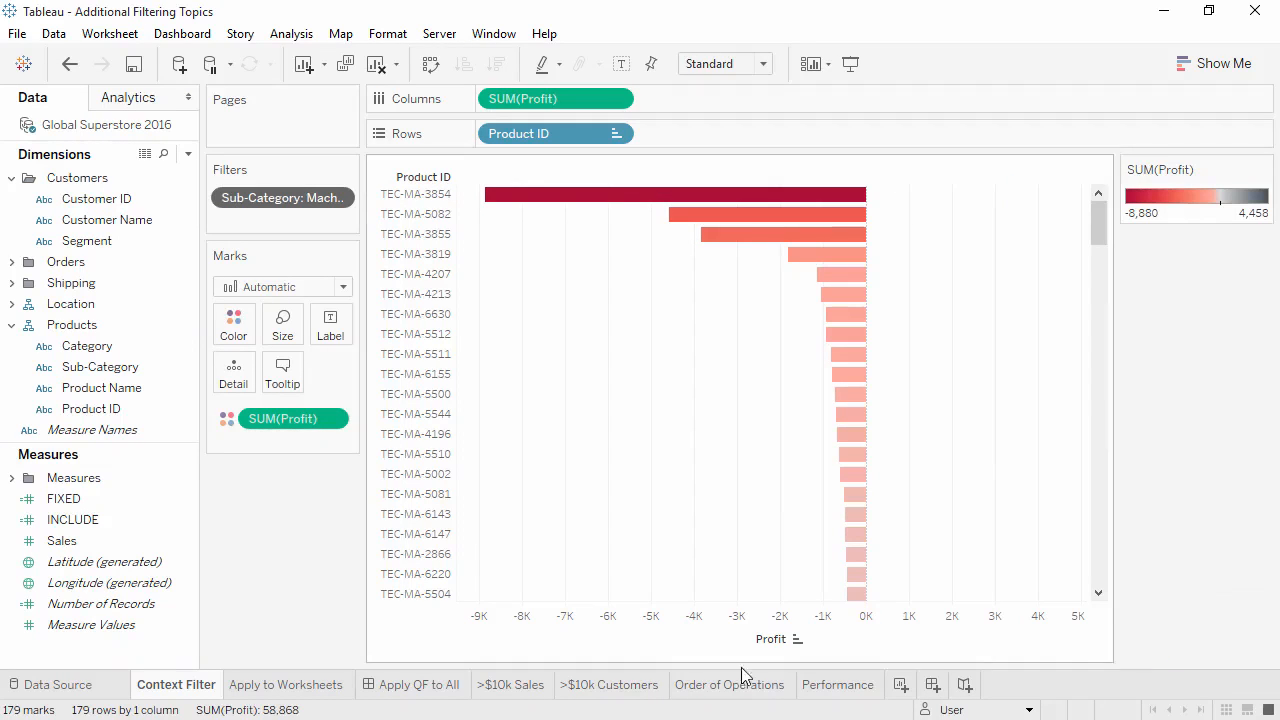
On the Apply to Worksheets sheet, examine the options for applying the Order Priority filter to worksheets
left_click(293, 688)
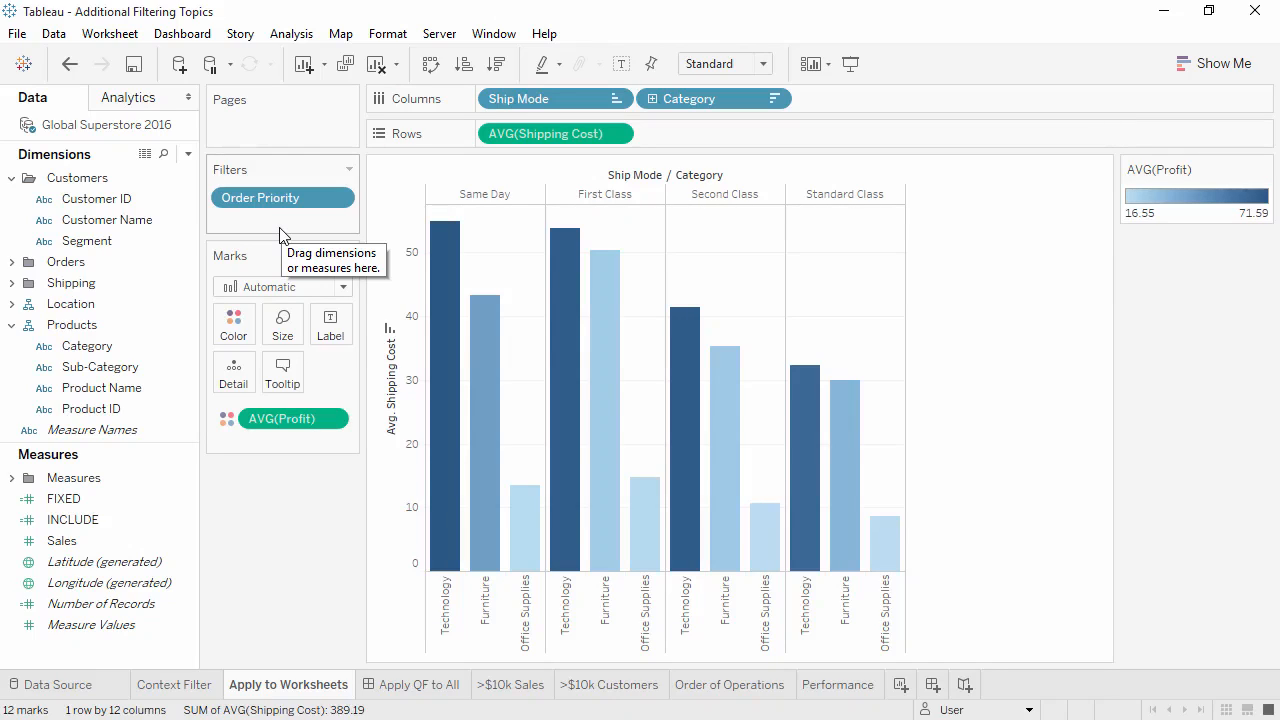
left_click(341, 199)
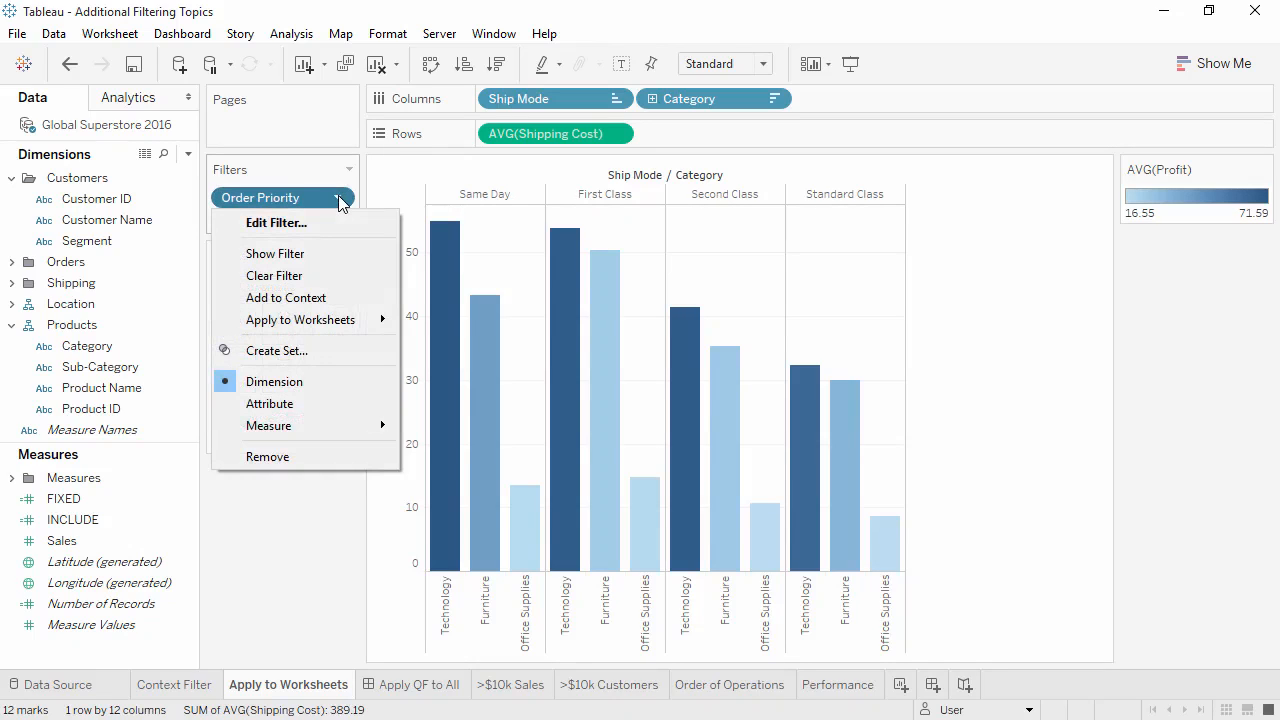
mouse_move(355, 316)
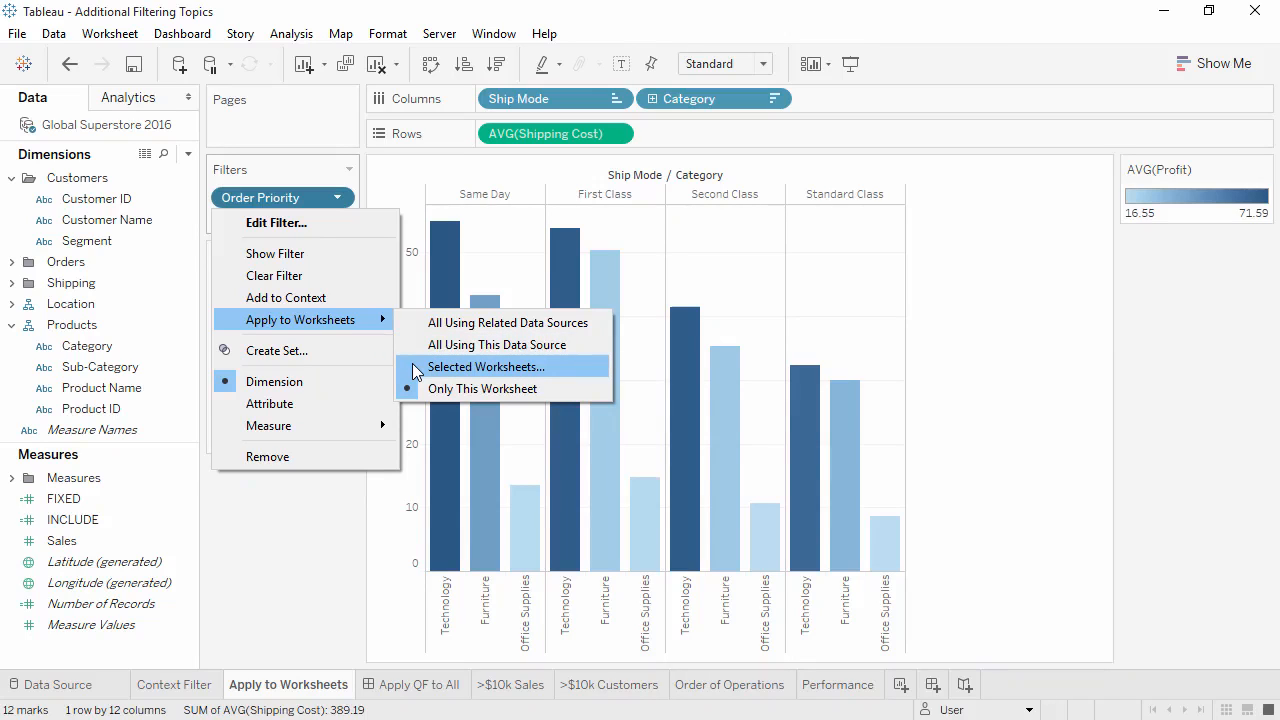
On the Apply QF to All dashboard, try the Category filter with Technology and Office Supplies
left_click(408, 686)
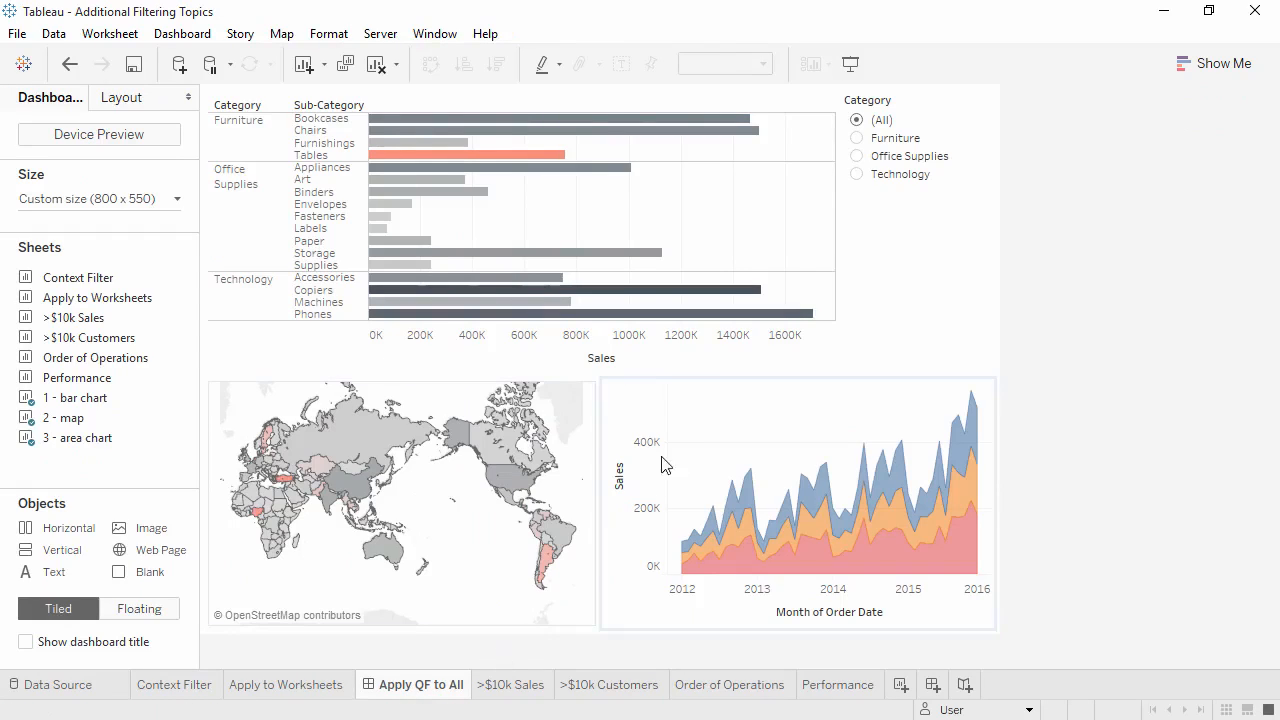
left_click(857, 175)
left_click(857, 157)
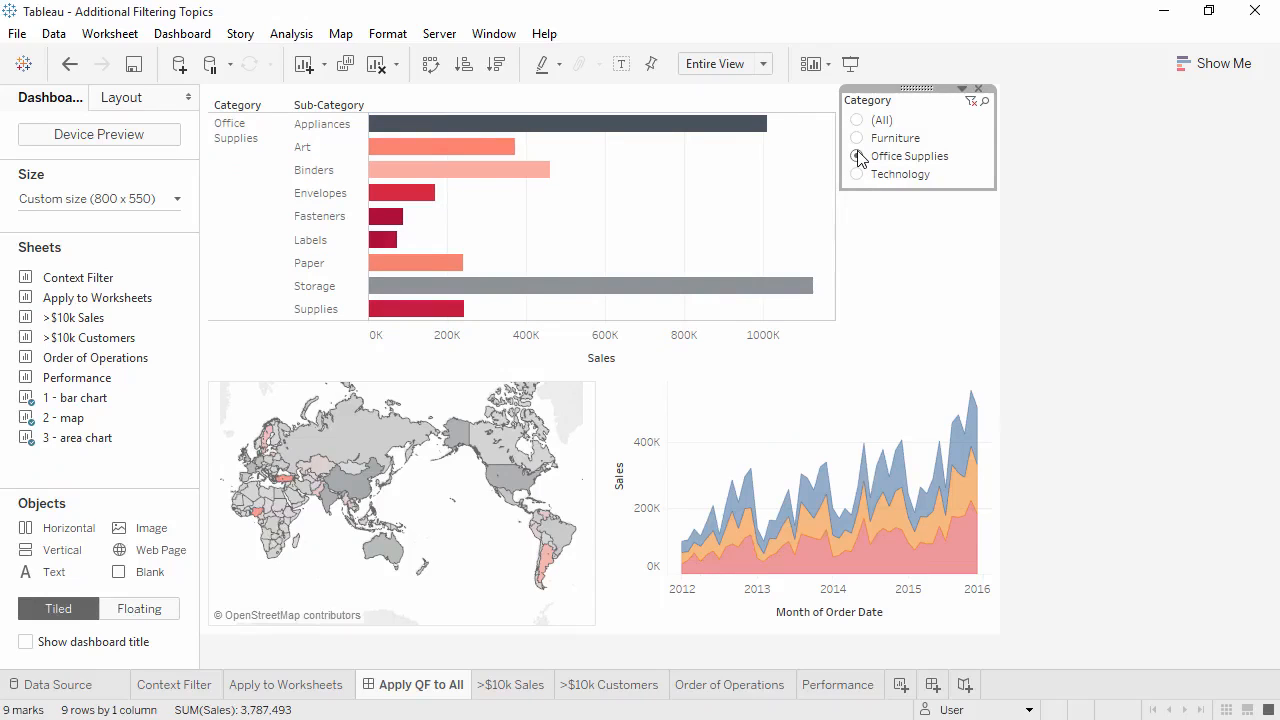
Apply the dashboard's Category filter to all worksheets using this data source and select Technology
left_click(962, 89)
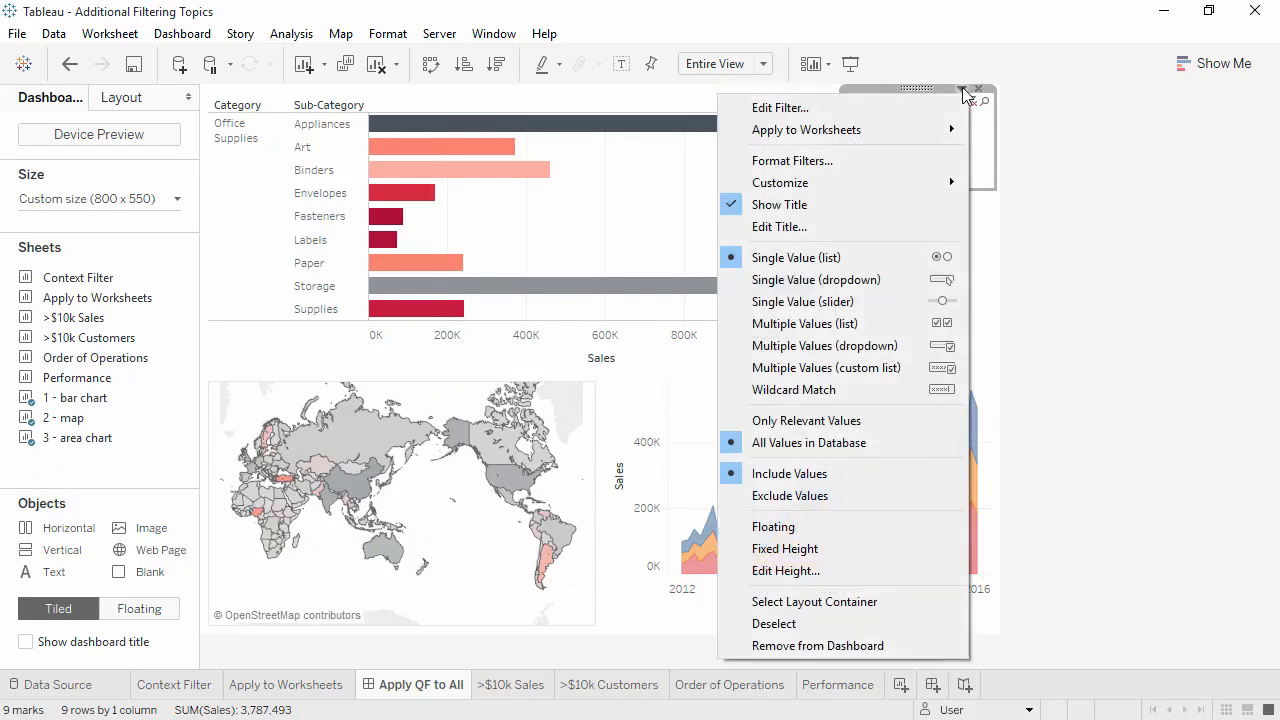
mouse_move(940, 130)
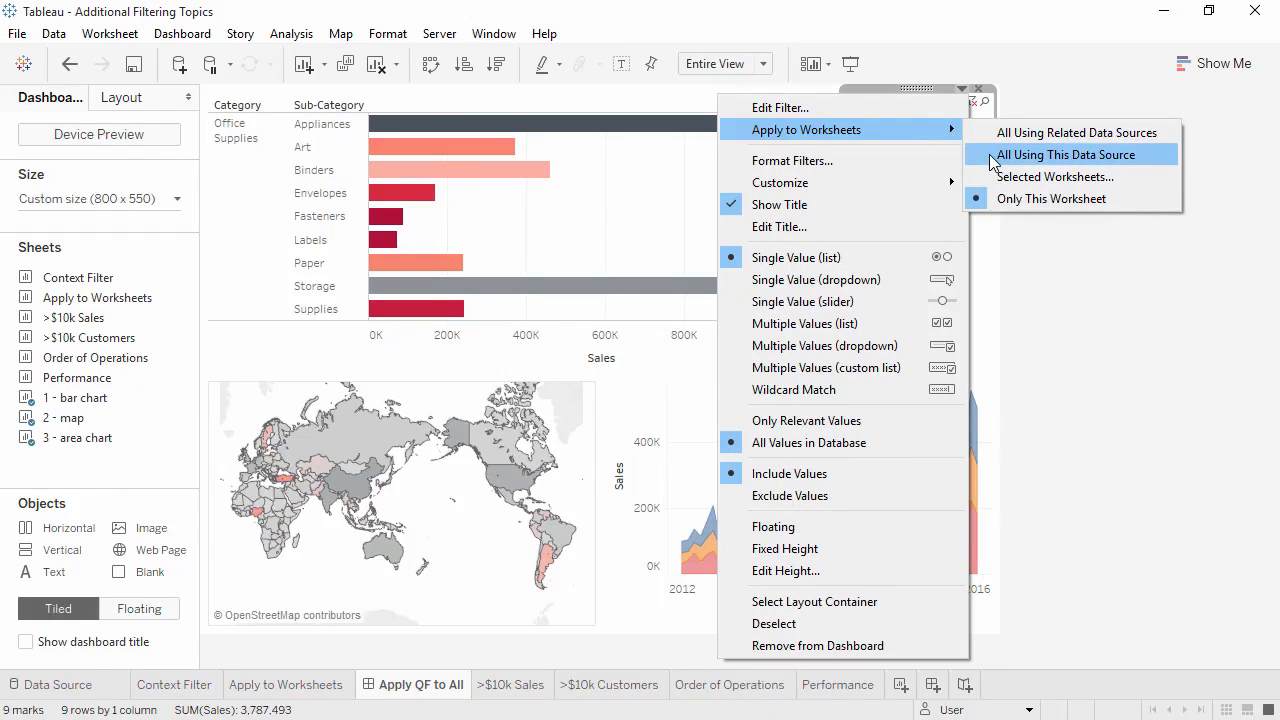
left_click(993, 156)
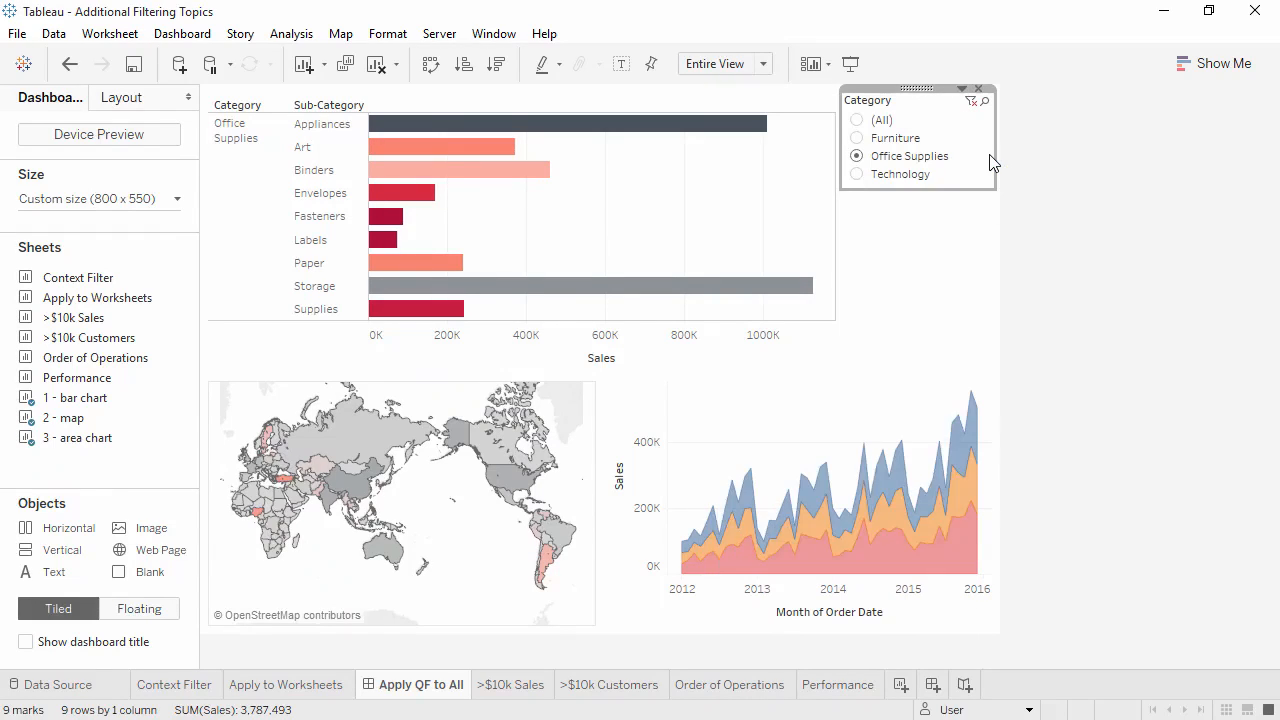
left_click(857, 175)
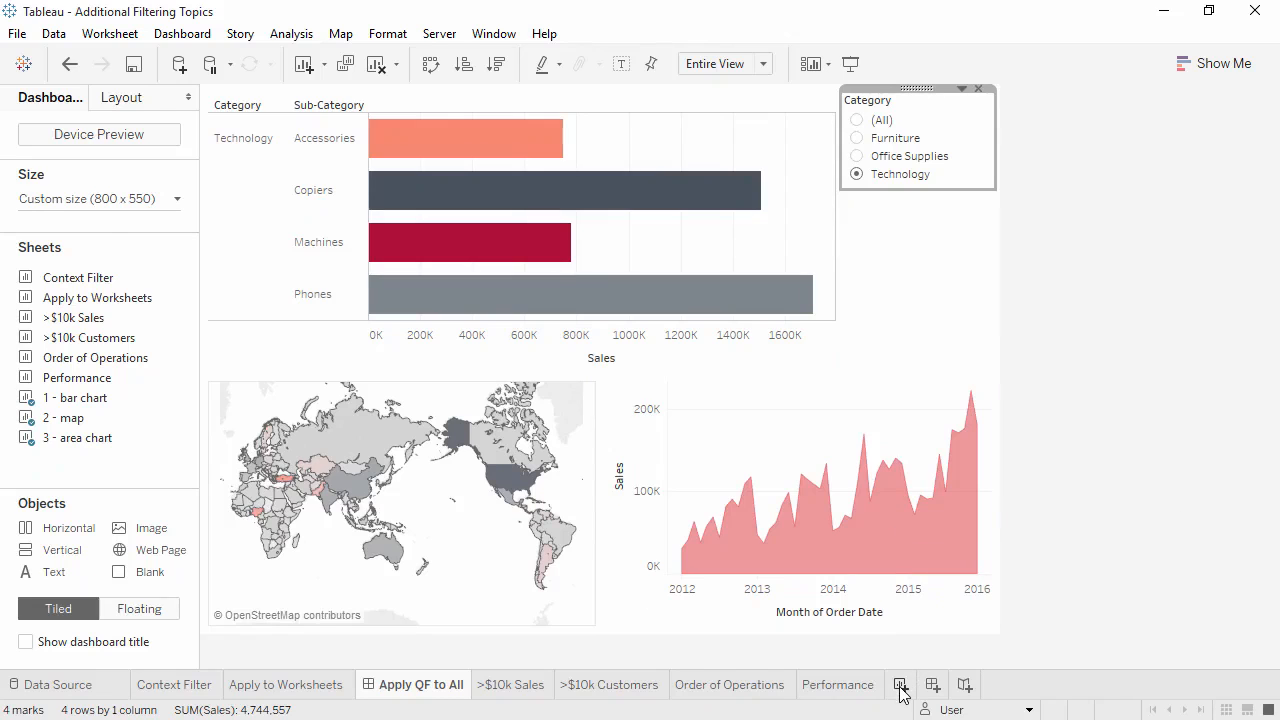
Create a new worksheet charting Sales by Category as a bar chart
left_click(900, 685)
left_click(107, 562)
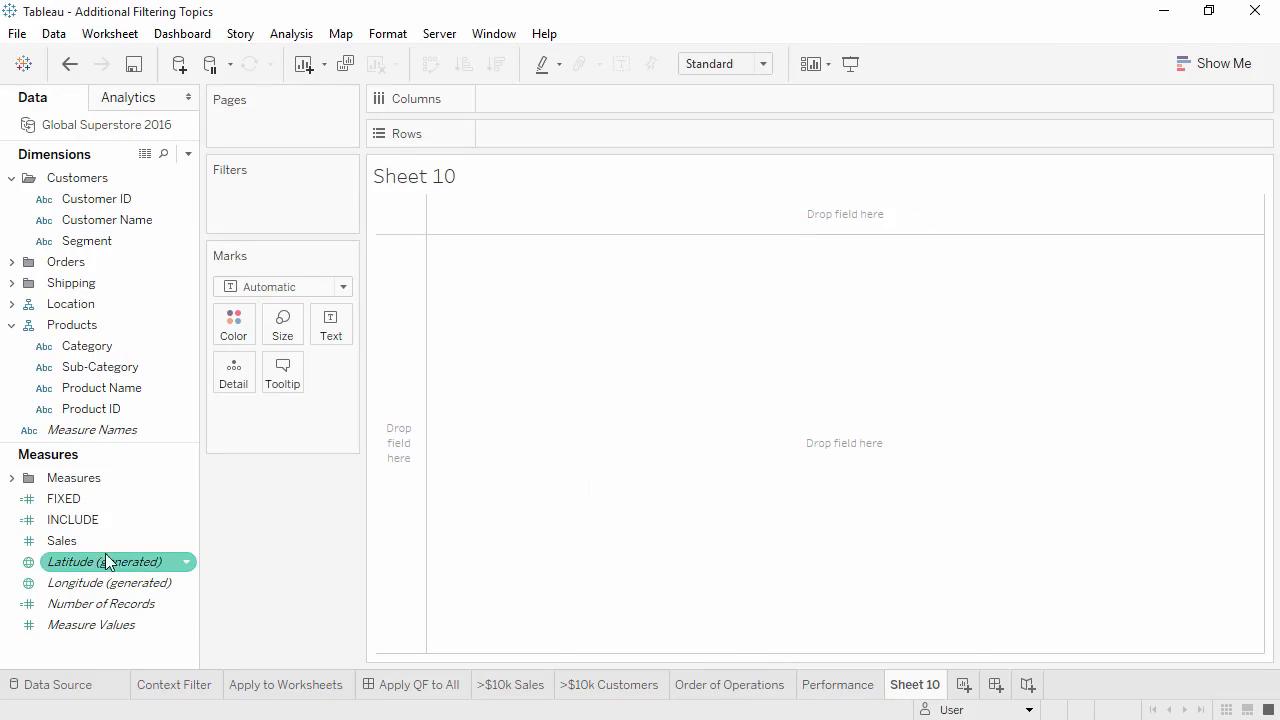
double_click(71, 541)
left_click(100, 384)
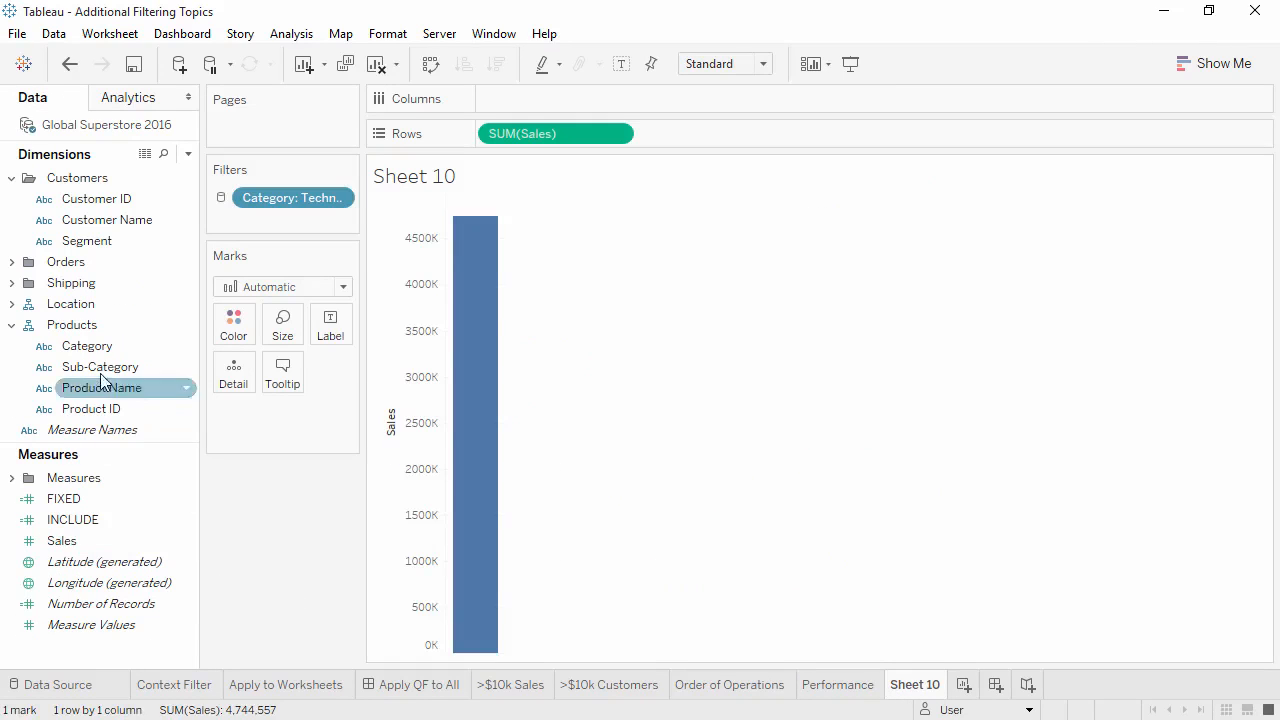
double_click(100, 346)
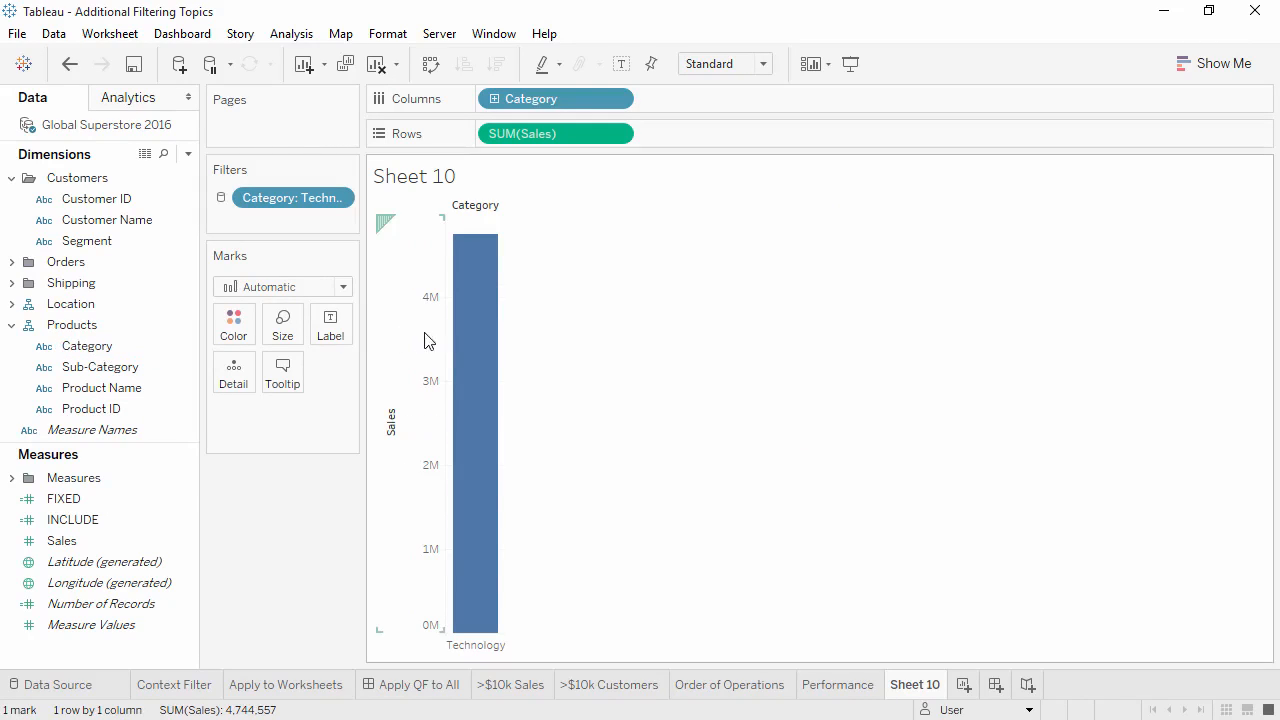
mouse_move(467, 340)
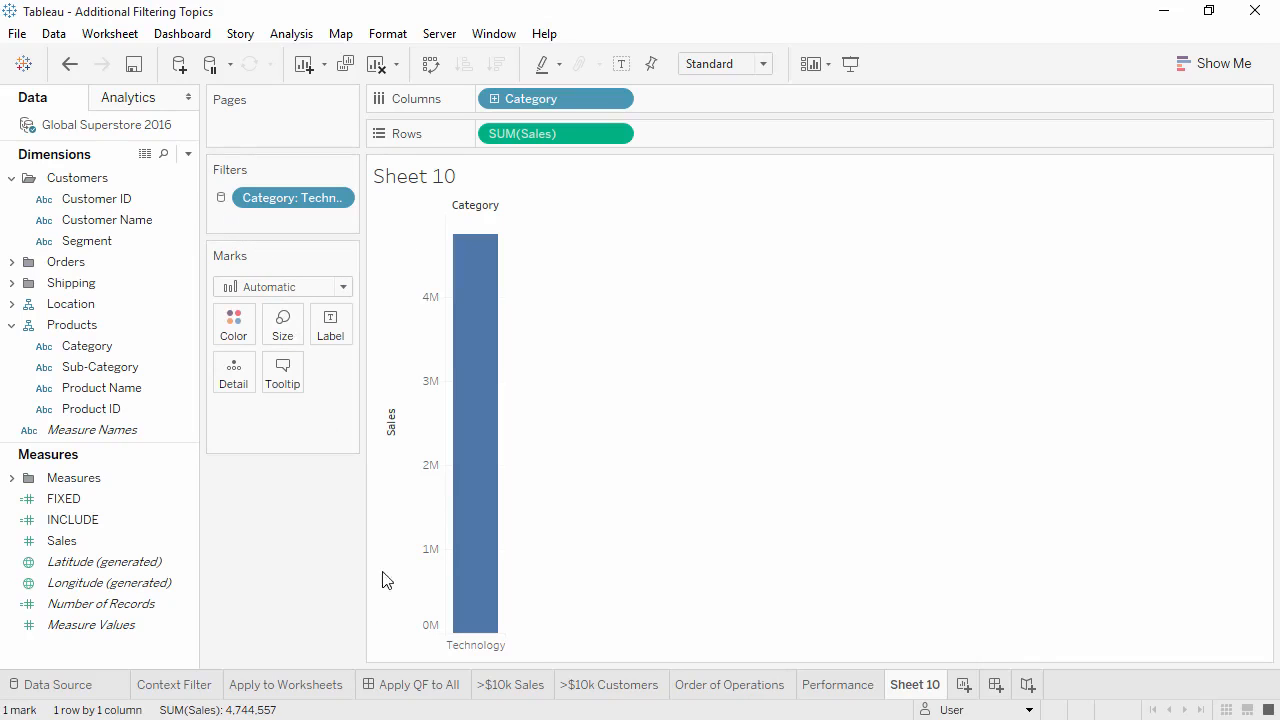
Examine which worksheets the Category filter on the Apply QF to All dashboard is applied to
left_click(412, 685)
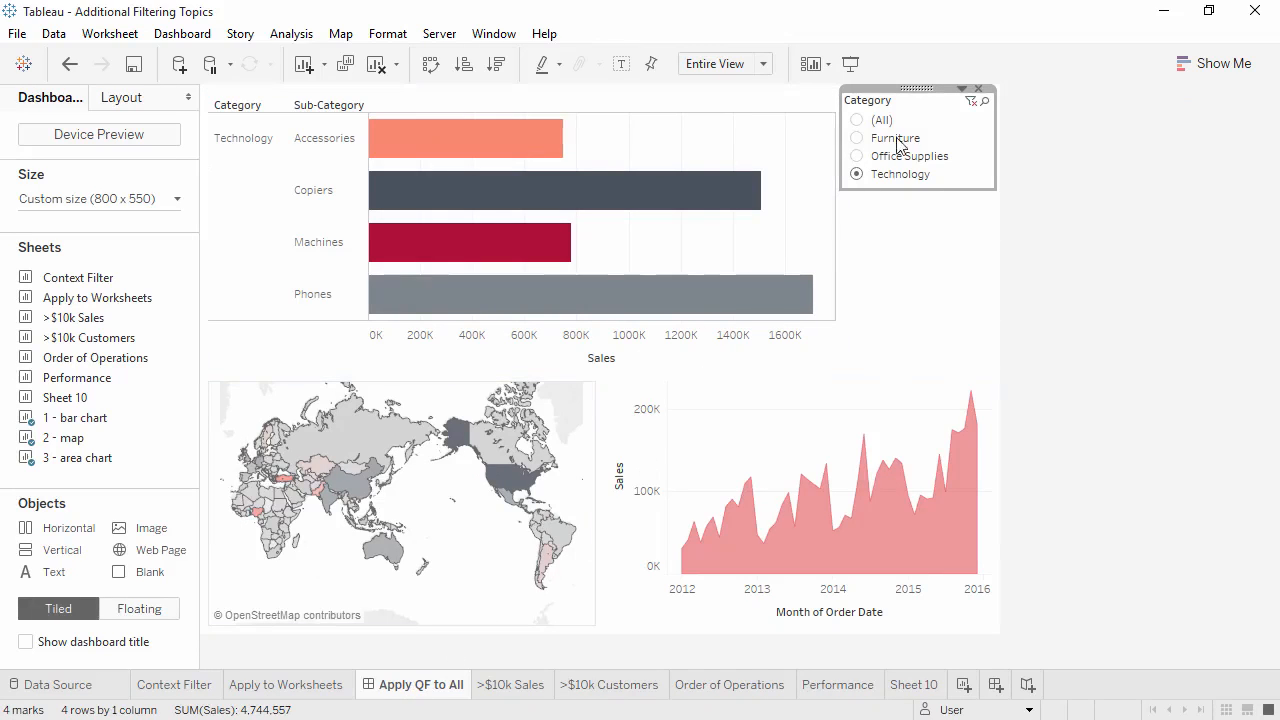
left_click(960, 90)
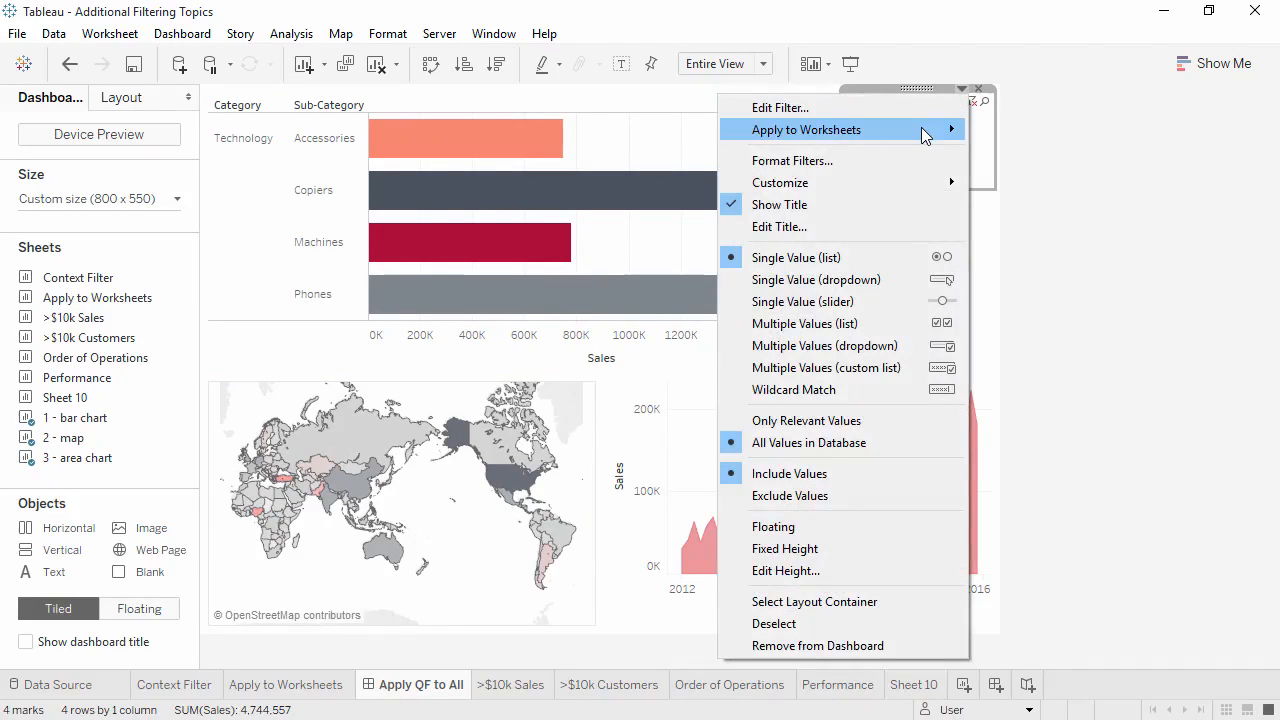
mouse_move(924, 136)
left_click(1002, 177)
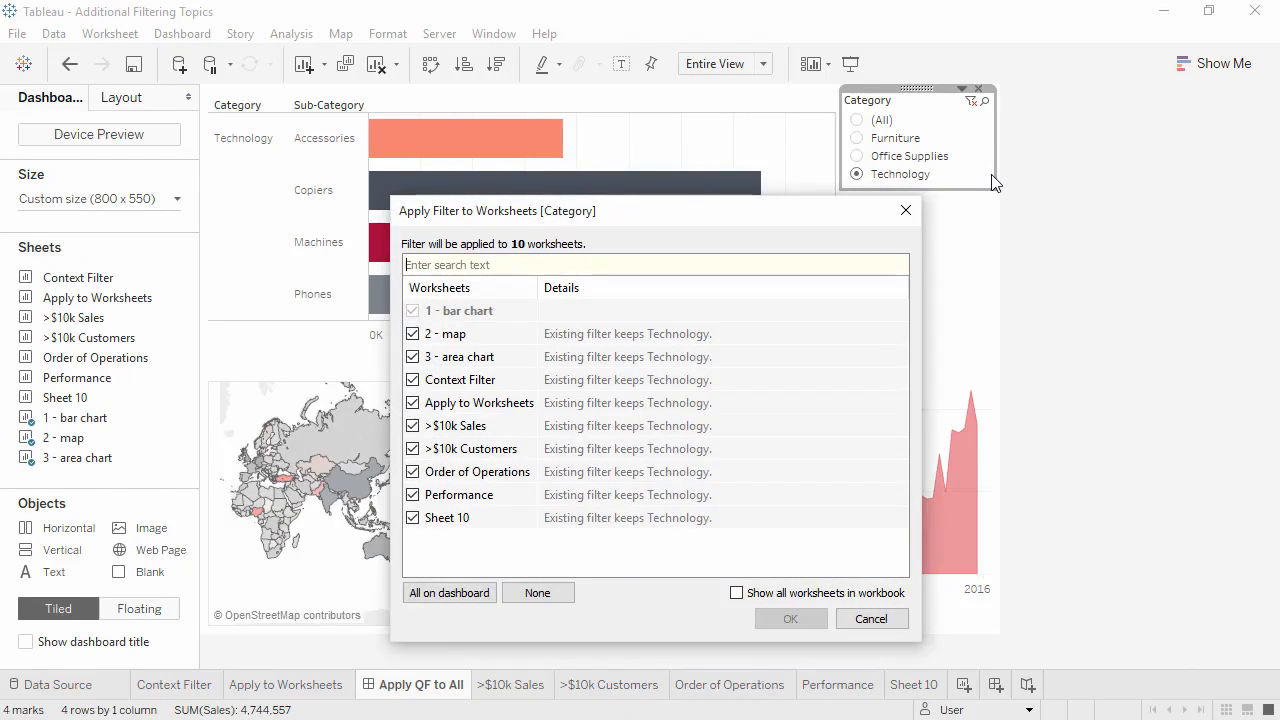
left_click(906, 210)
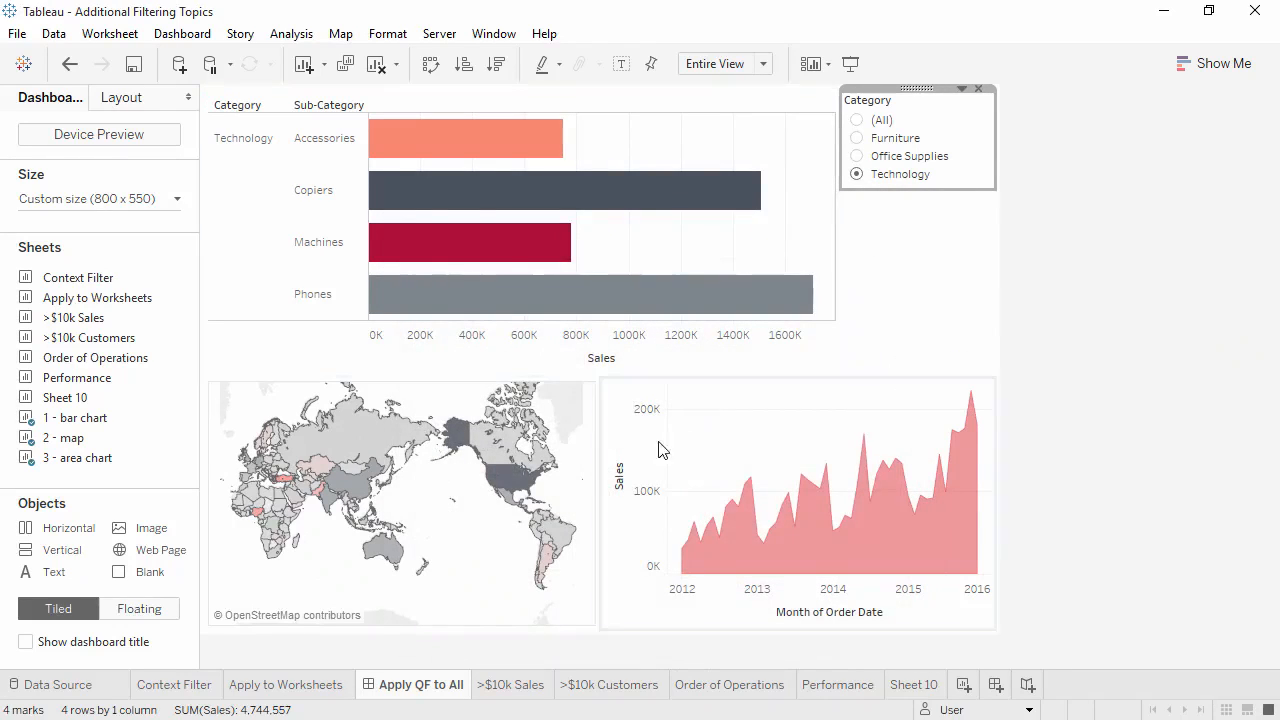
Remove the Category filter from the Apply to Worksheets sheet and return to the Context Filter sheet
left_click(284, 685)
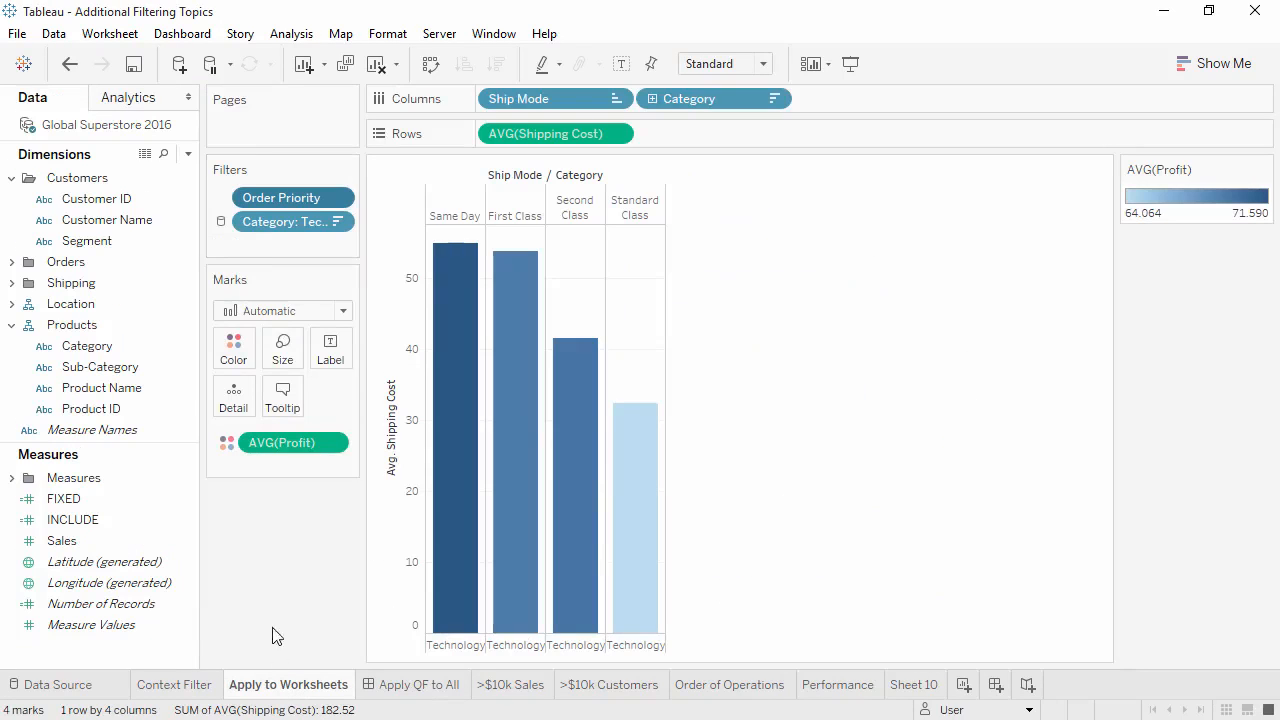
left_click_drag(280, 222, 265, 541)
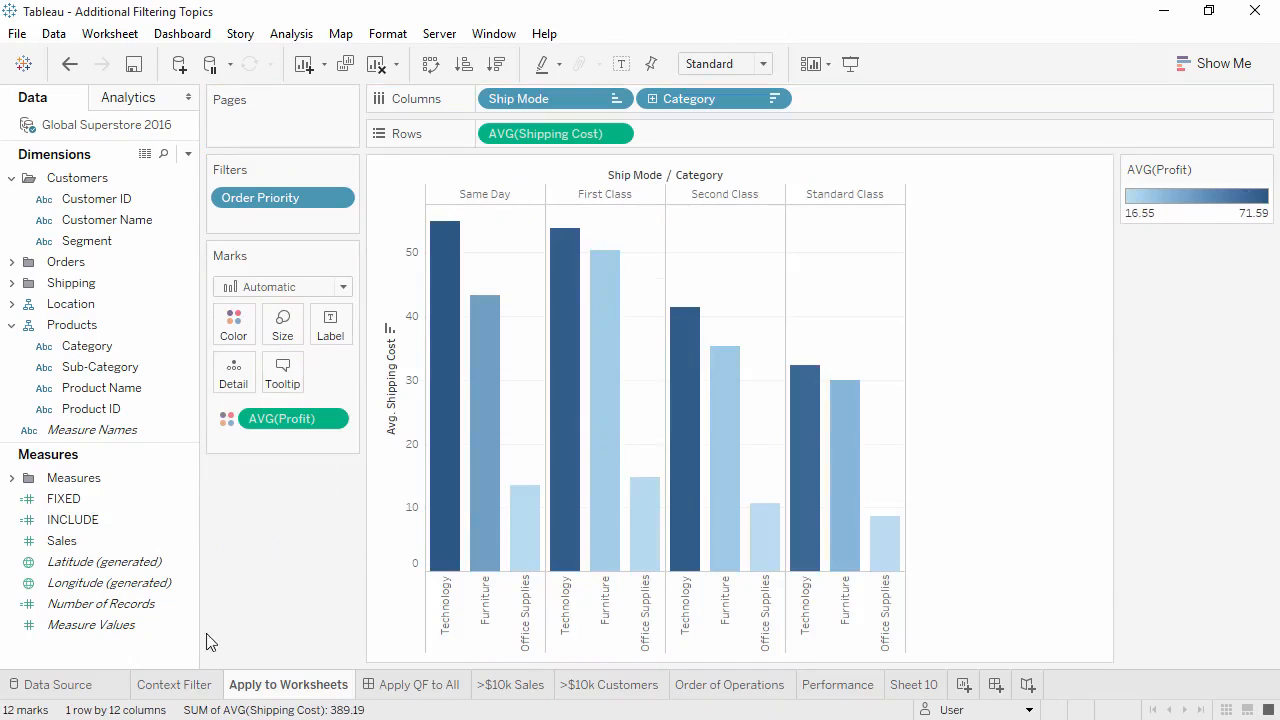
left_click(176, 686)
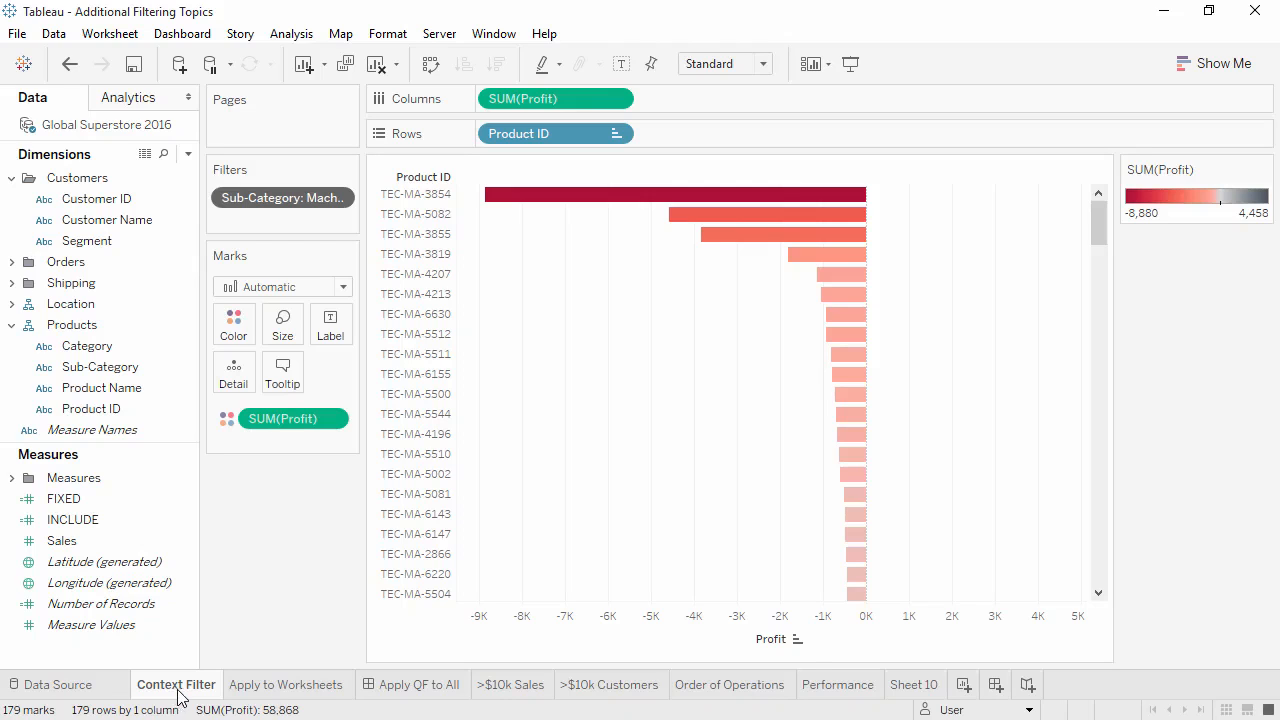
On the >$10k Sales sheet, filter the sum of Sales to at least 10000
left_click(512, 685)
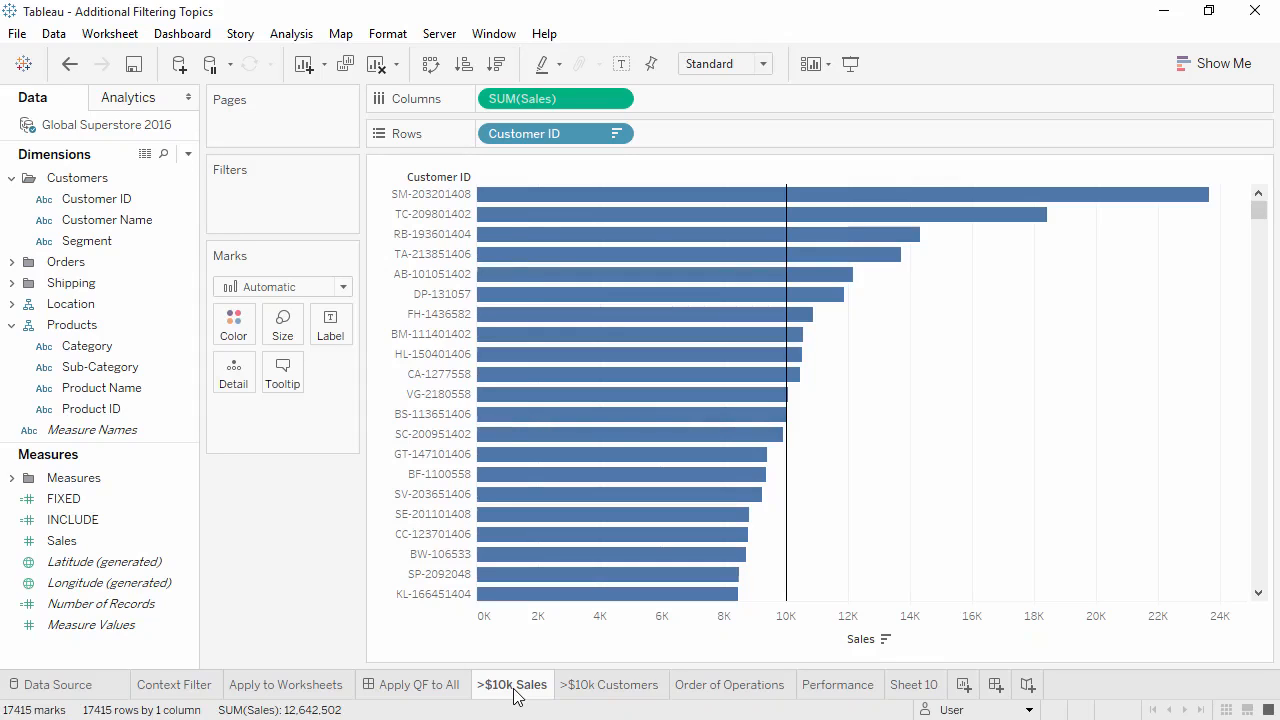
left_click_drag(140, 545, 258, 182)
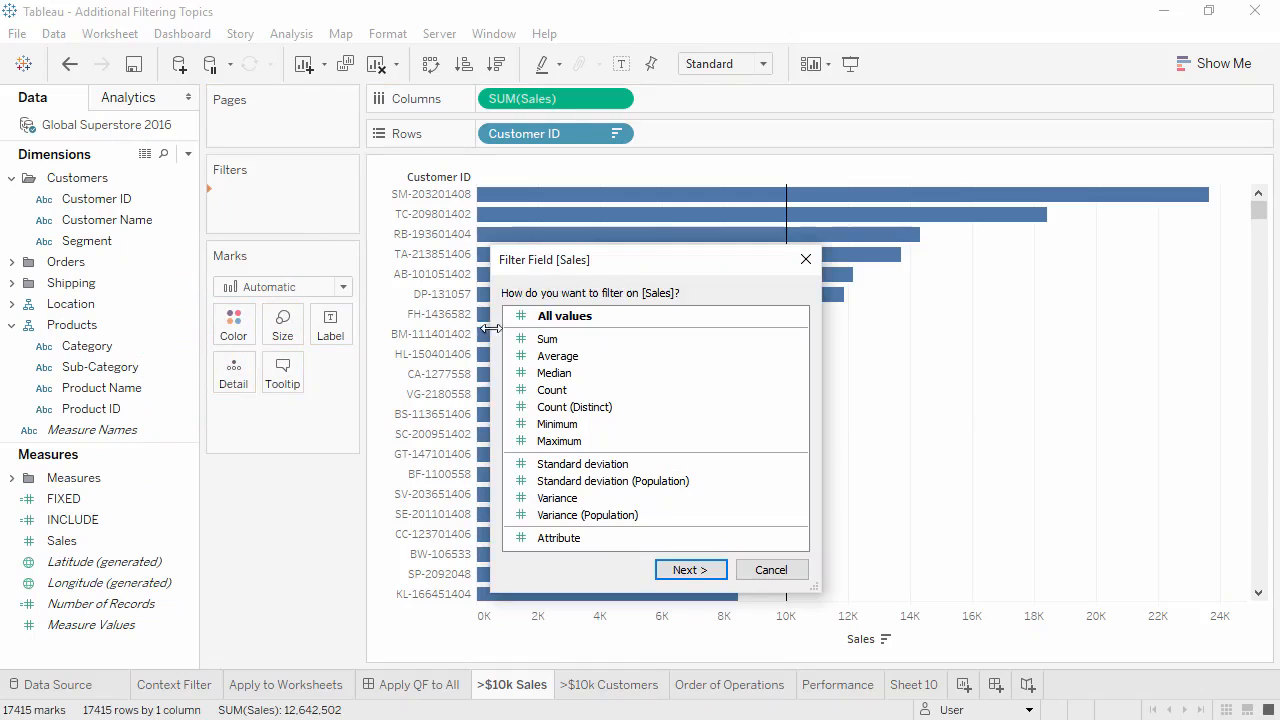
left_click(547, 339)
left_click(688, 569)
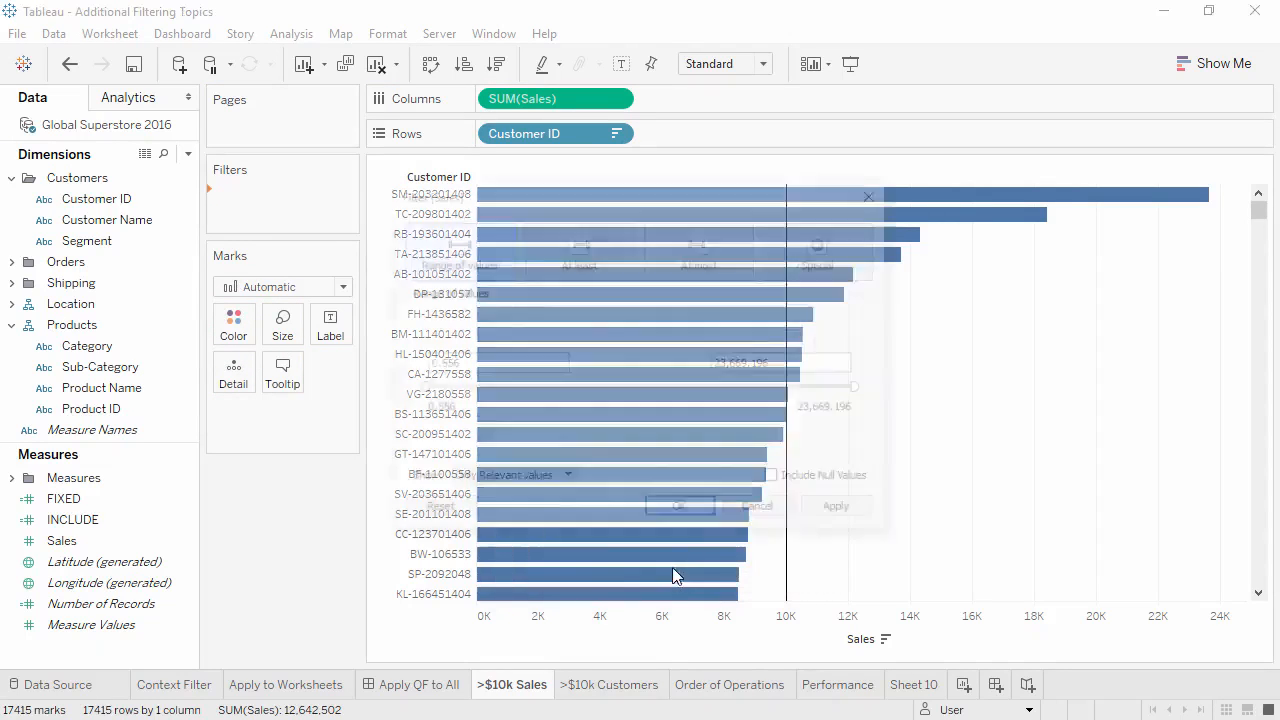
left_click(583, 268)
left_click_drag(486, 363, 377, 367)
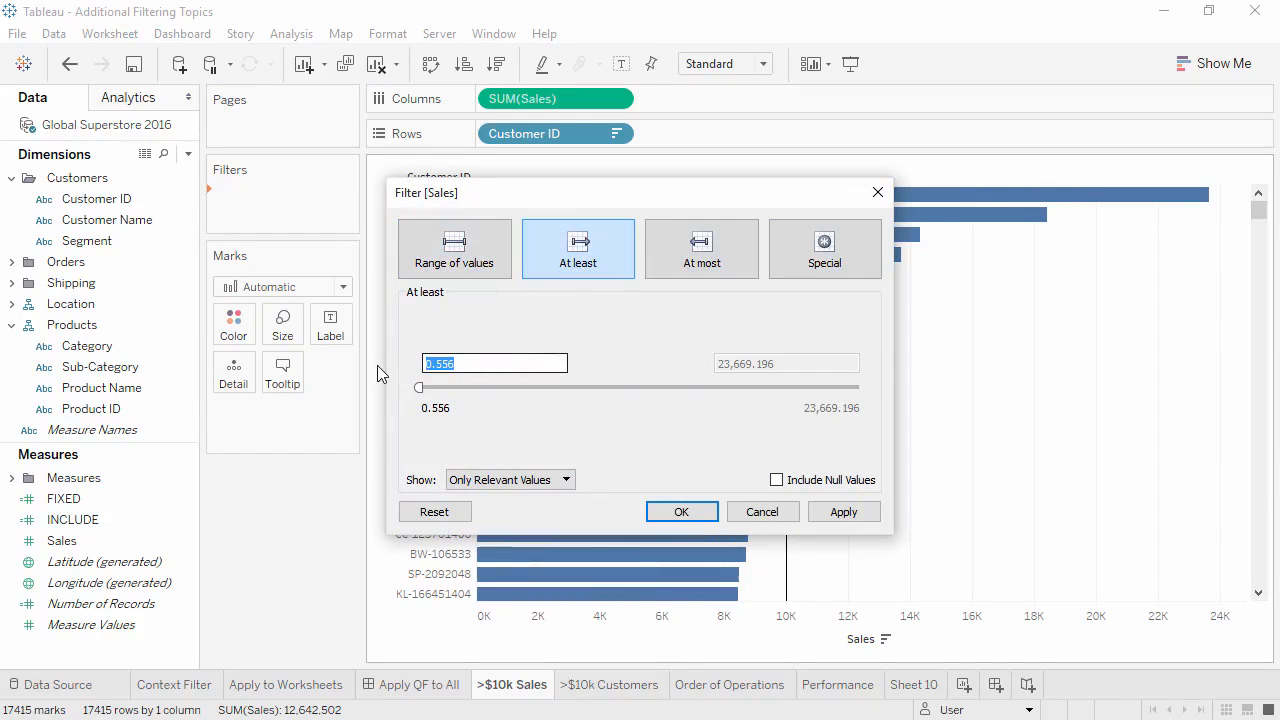
type("10000")
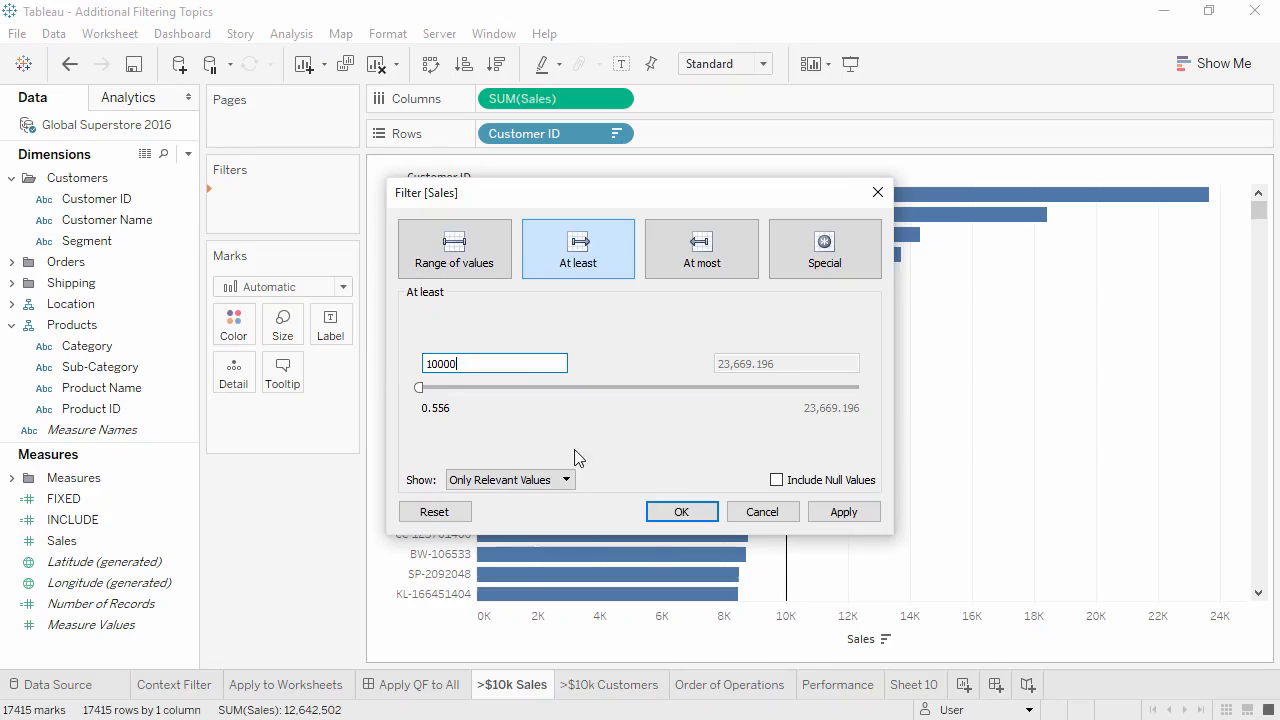
left_click(677, 512)
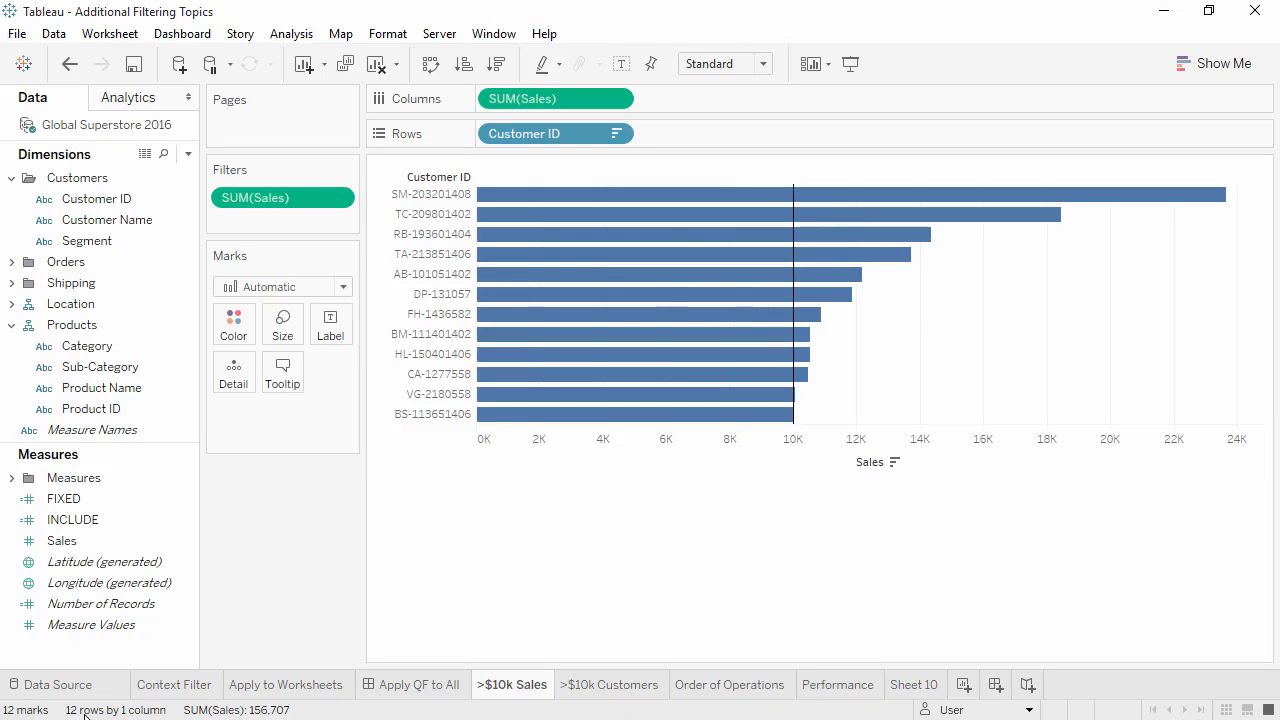
Color the customer sales bars by Category
left_click(108, 351)
left_click_drag(125, 345, 231, 335)
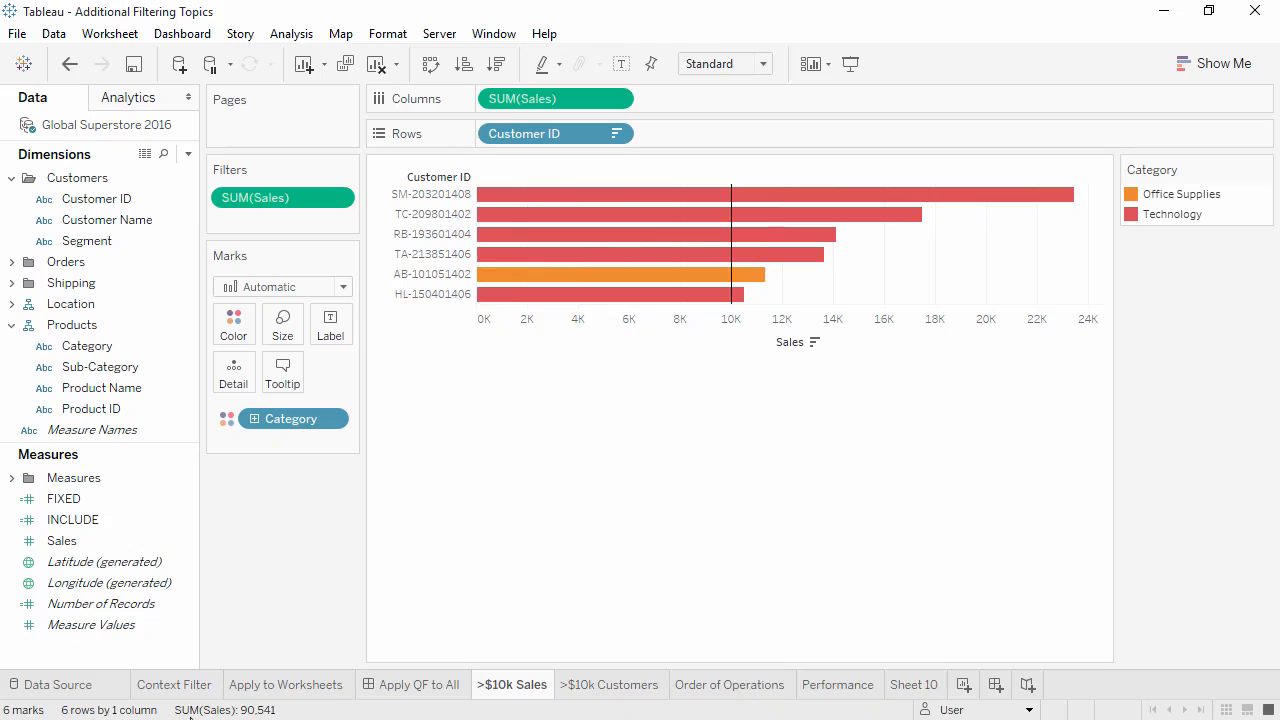
On the >$10k Customers sheet, filter Customer ID by the condition sum of Sales > 10000 and color the bars by Category
left_click(585, 692)
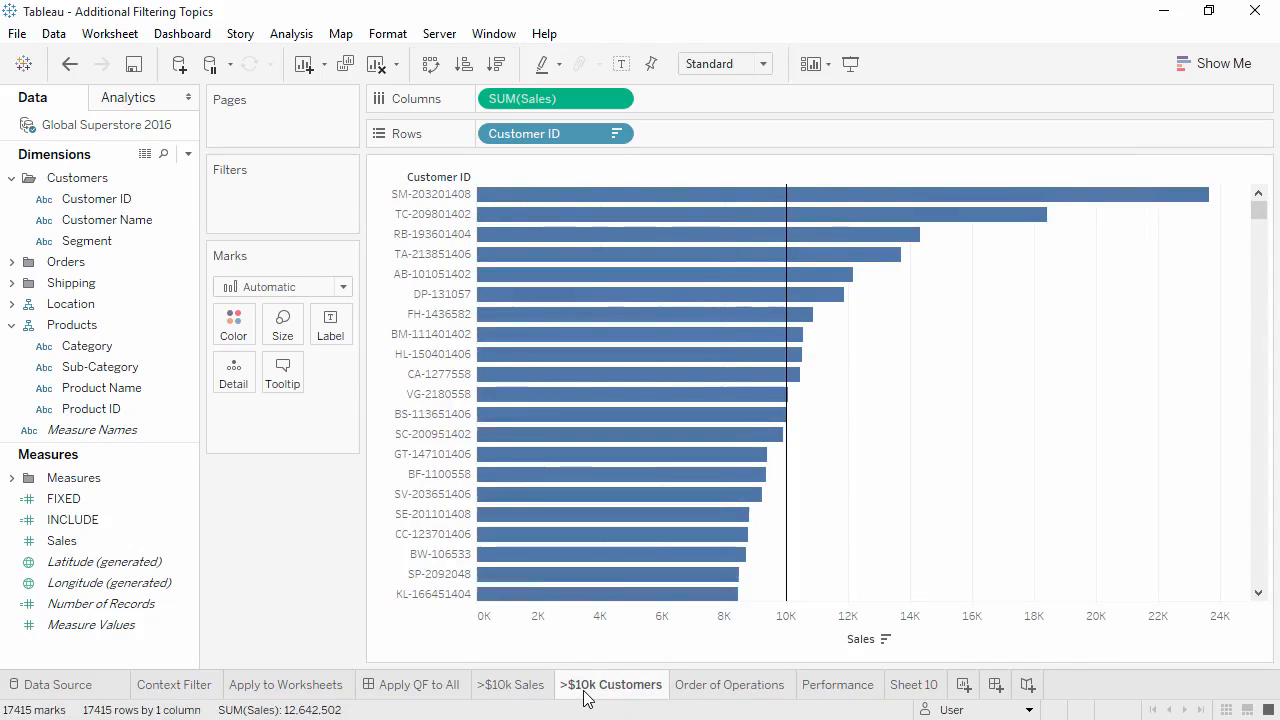
left_click(105, 200)
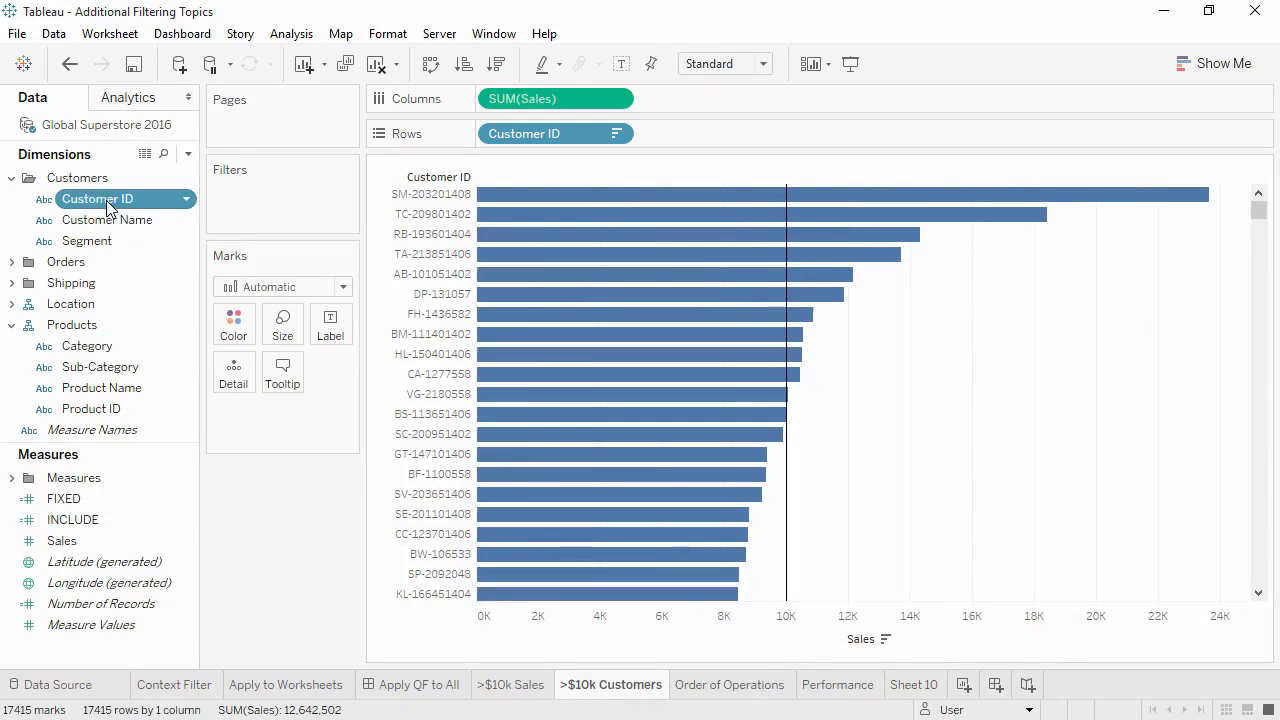
left_click_drag(107, 205, 240, 199)
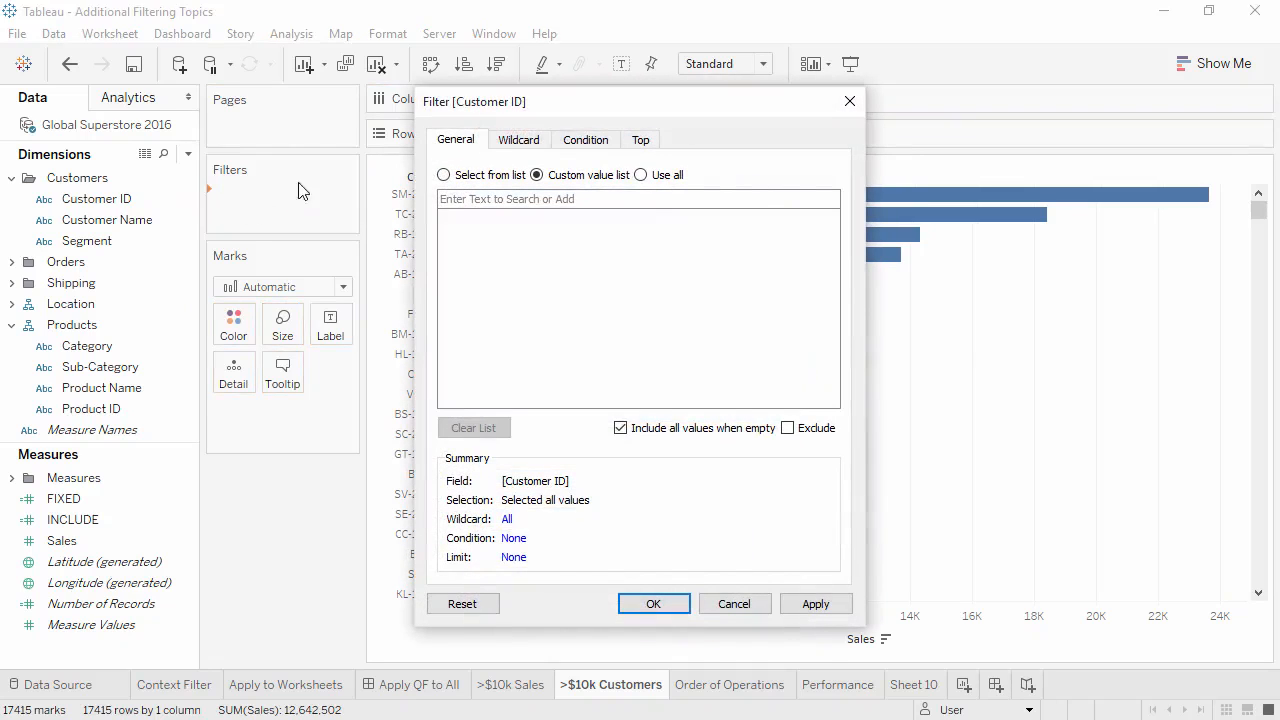
left_click(586, 140)
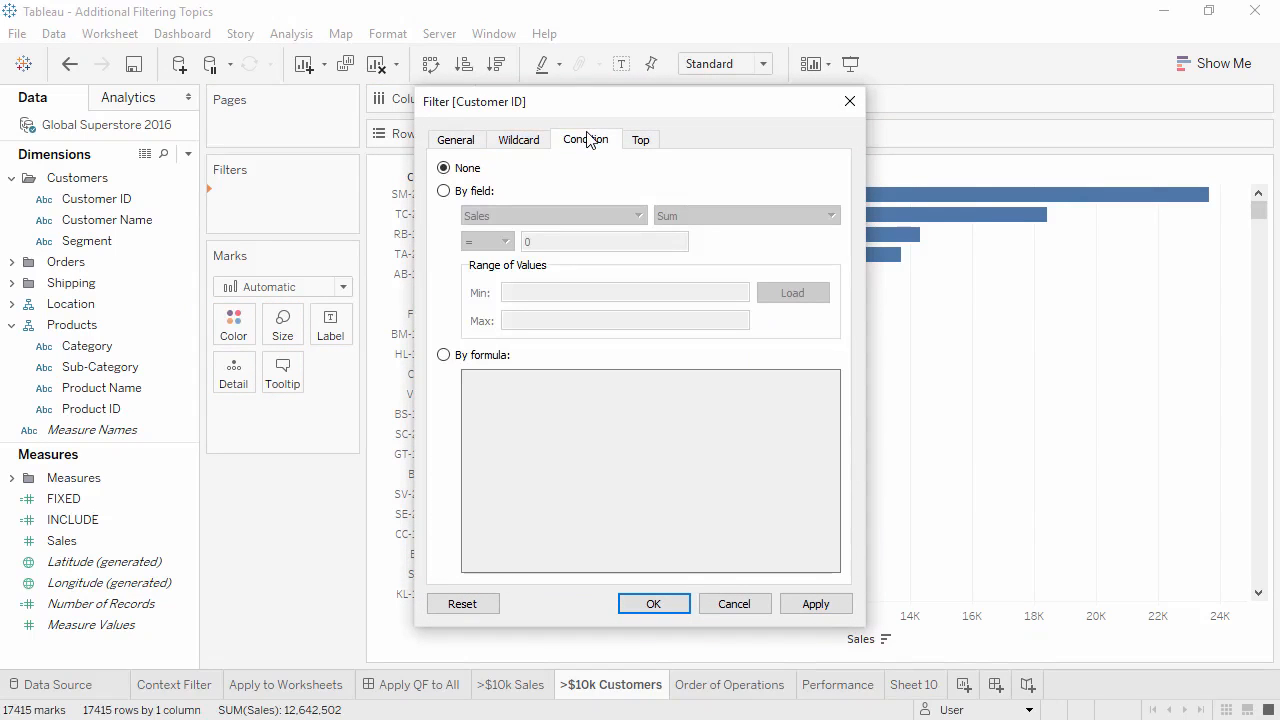
left_click(486, 192)
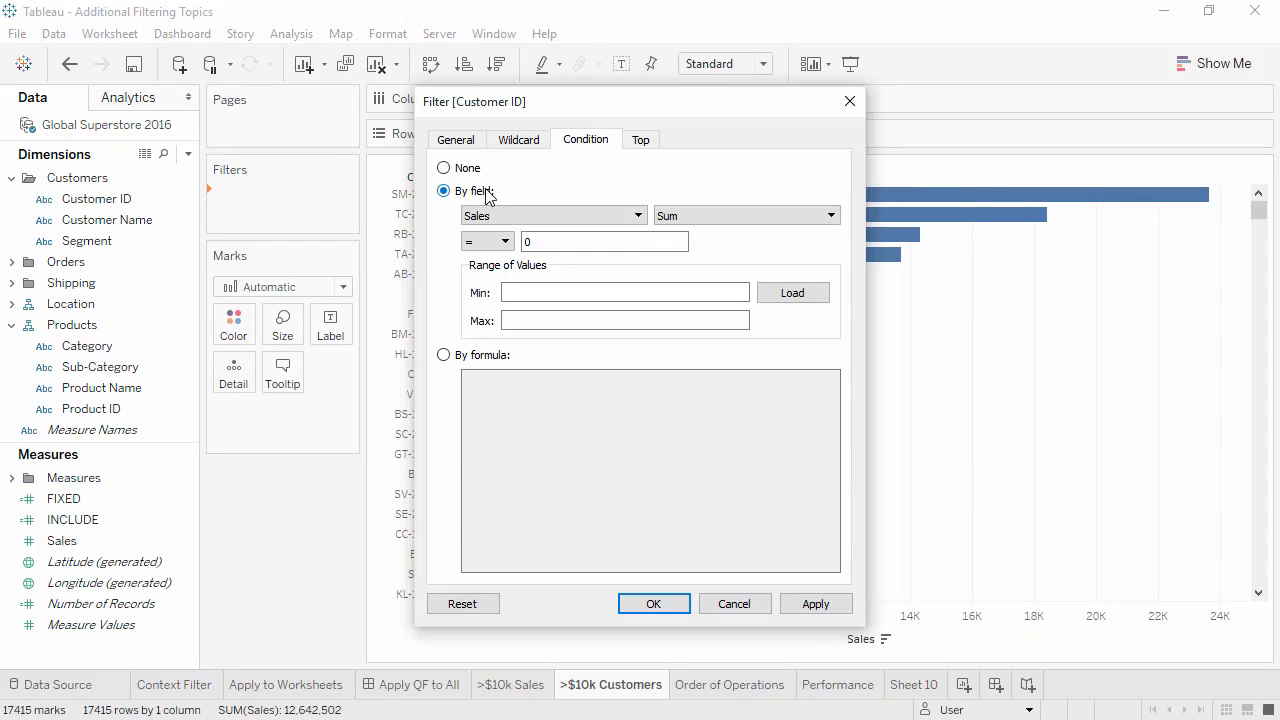
left_click(500, 241)
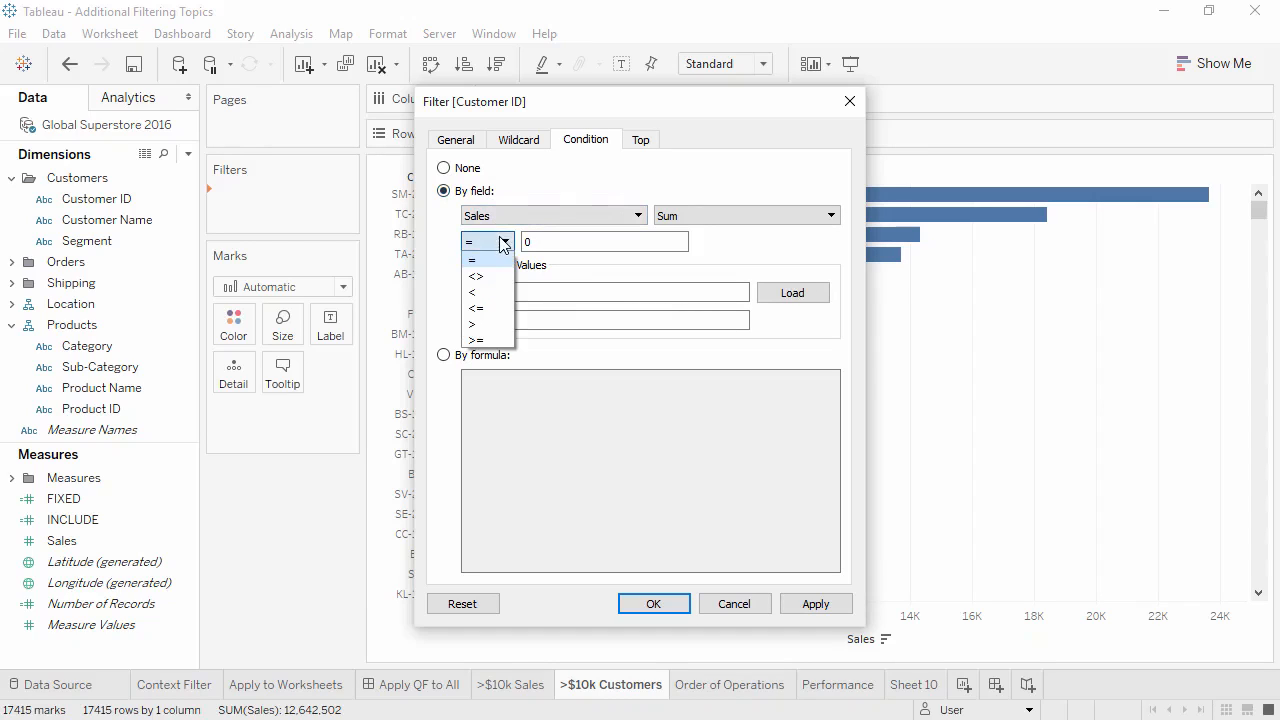
left_click(510, 311)
key("Tab")
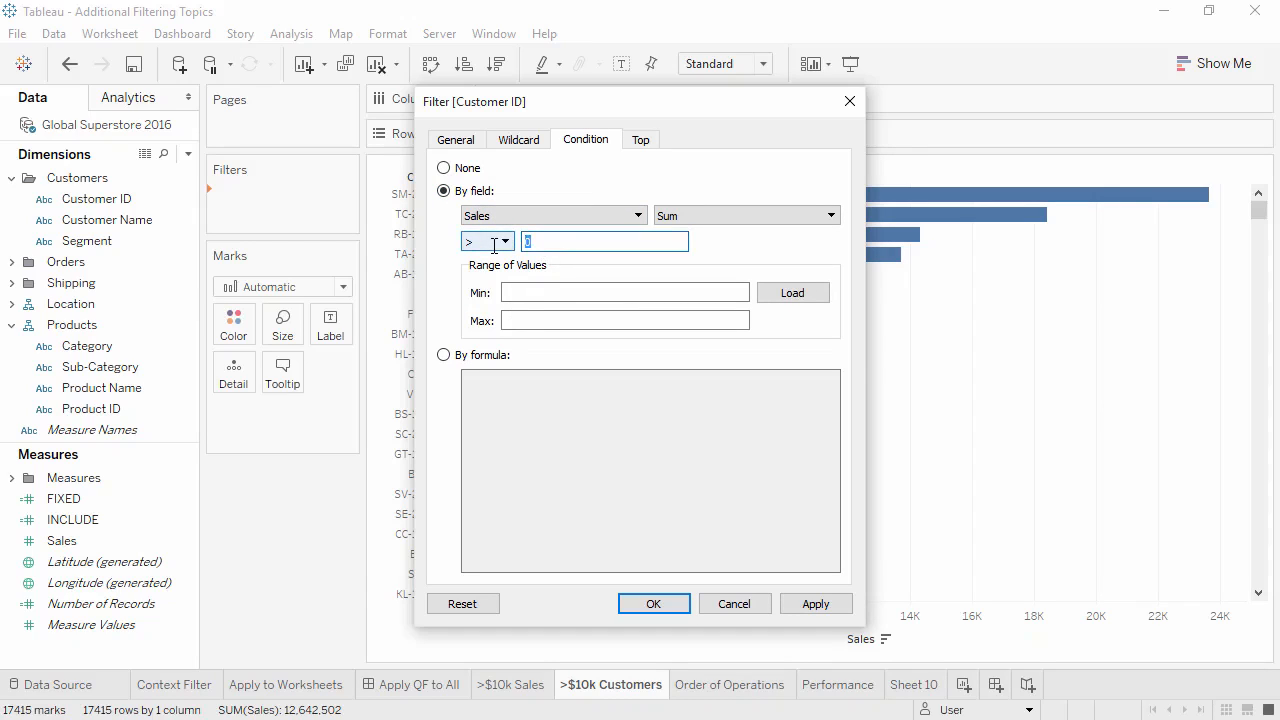
type("10000")
left_click(655, 604)
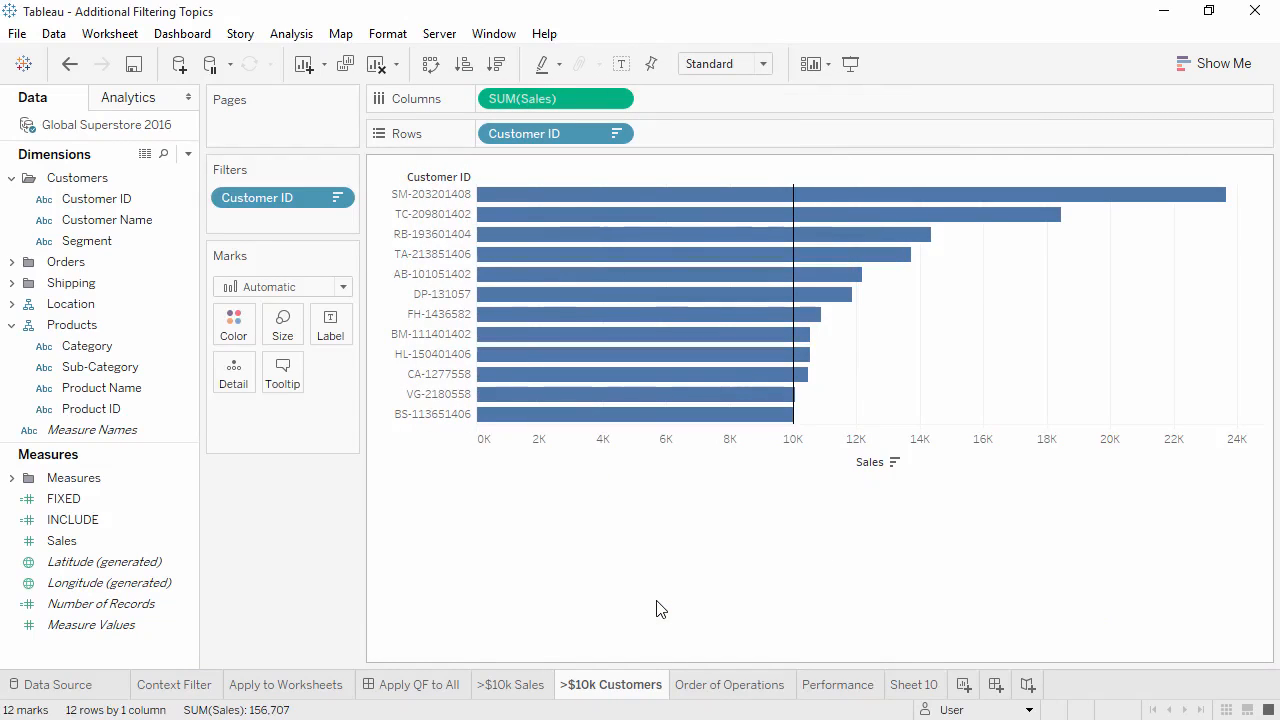
left_click_drag(110, 346, 243, 330)
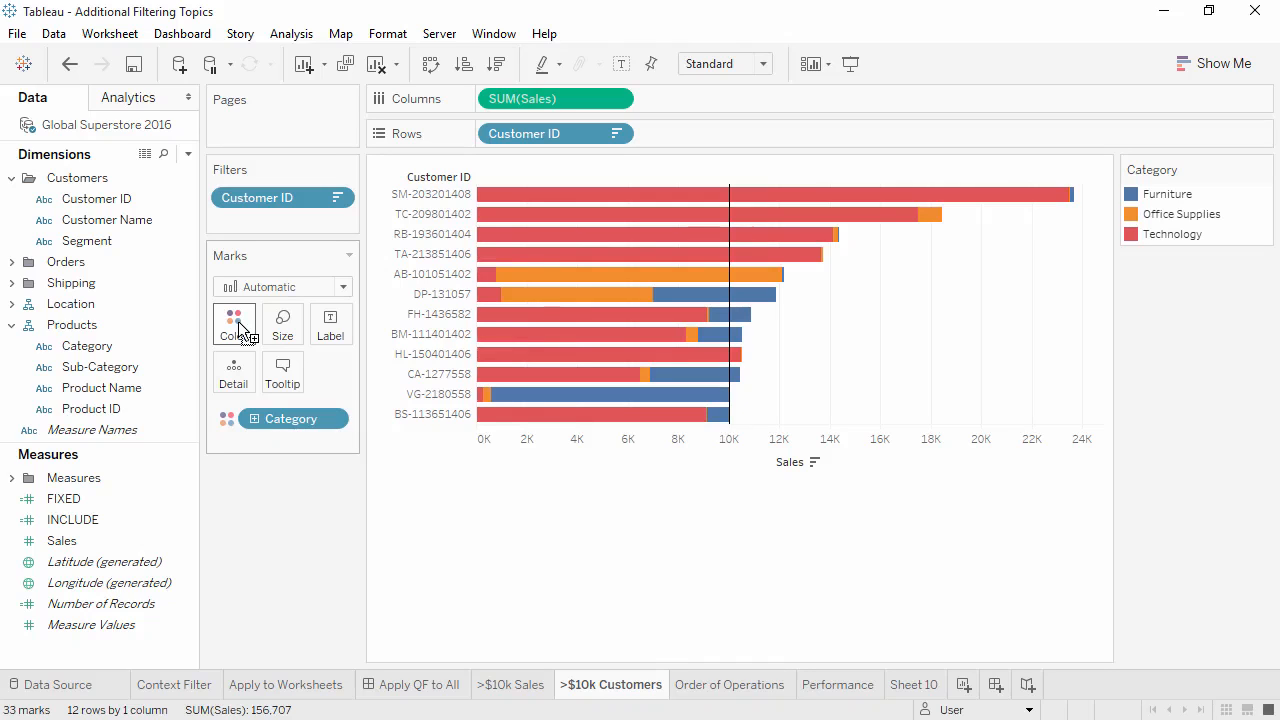
View the Order of Operations sheet, and on the Performance sheet change the displayed Product ID filter to Wildcard Match
left_click(751, 688)
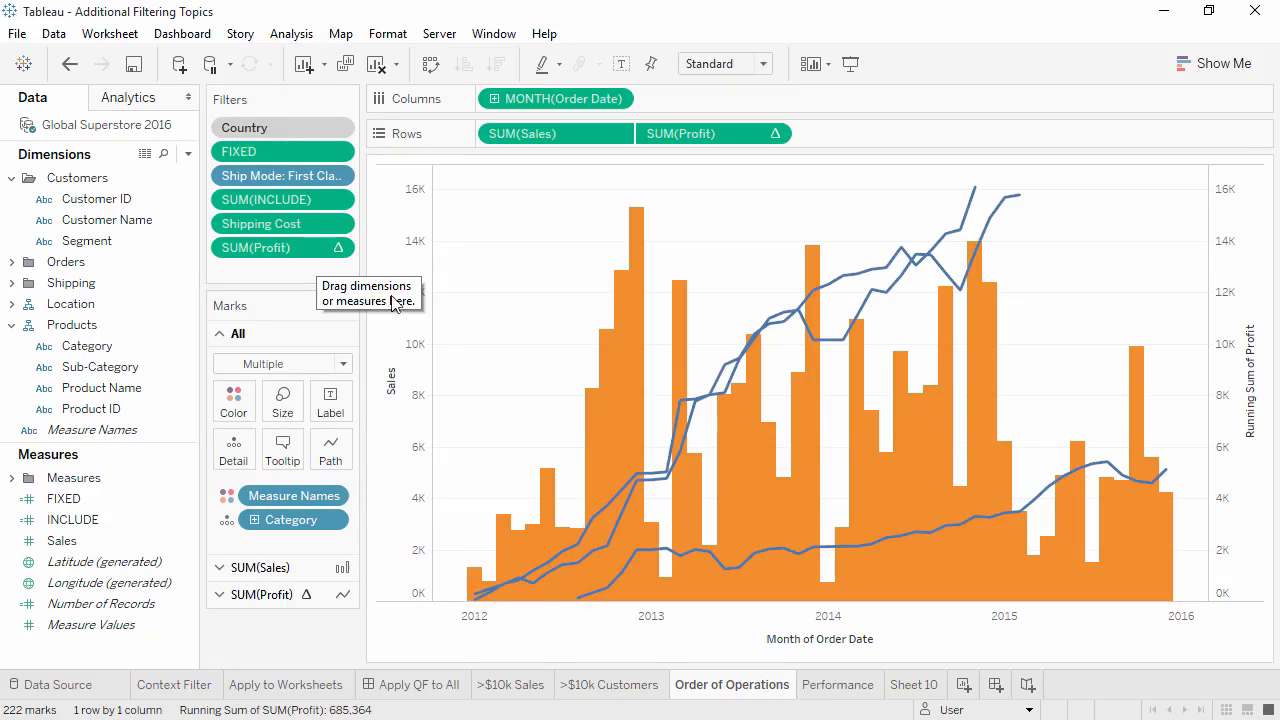
left_click(814, 685)
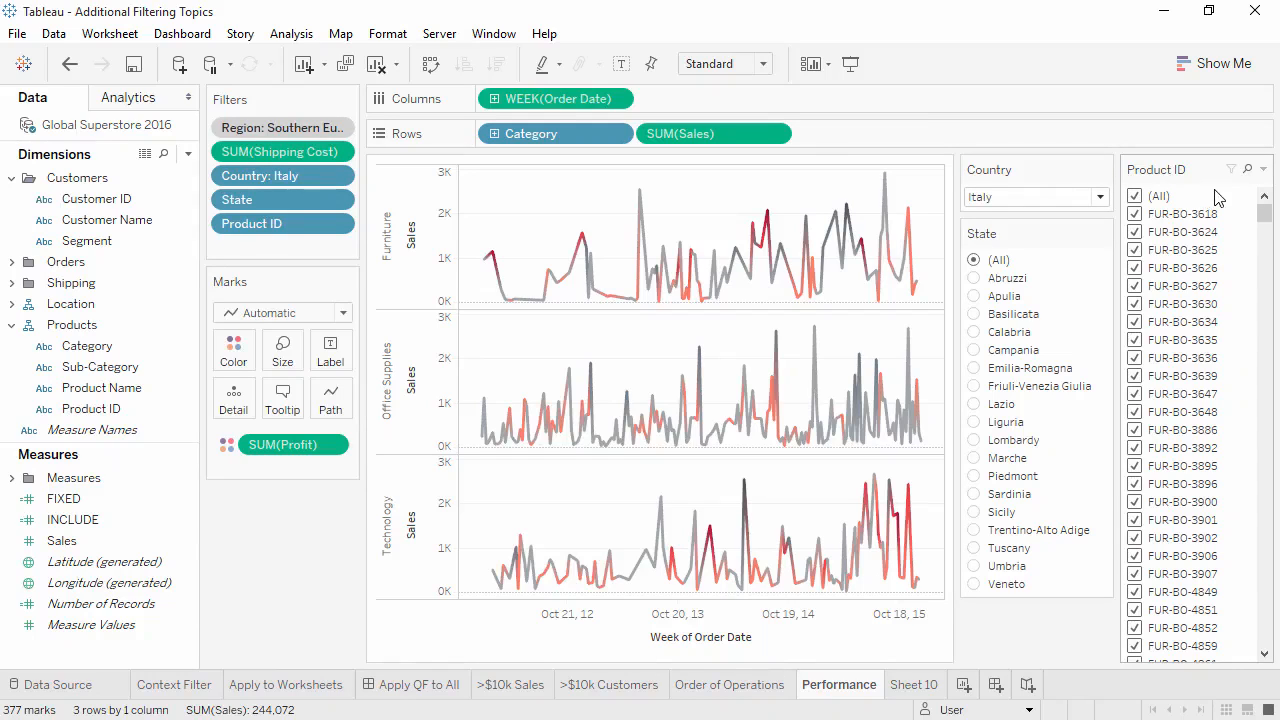
left_click(1262, 170)
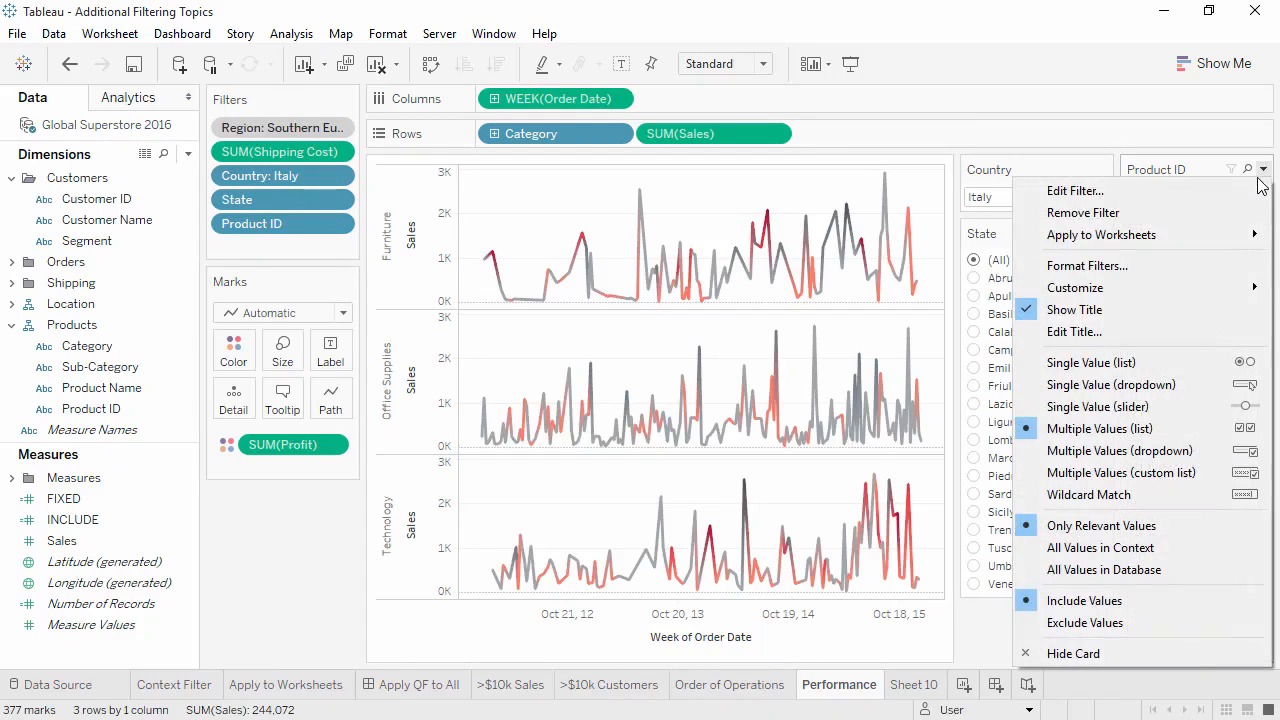
left_click(1207, 494)
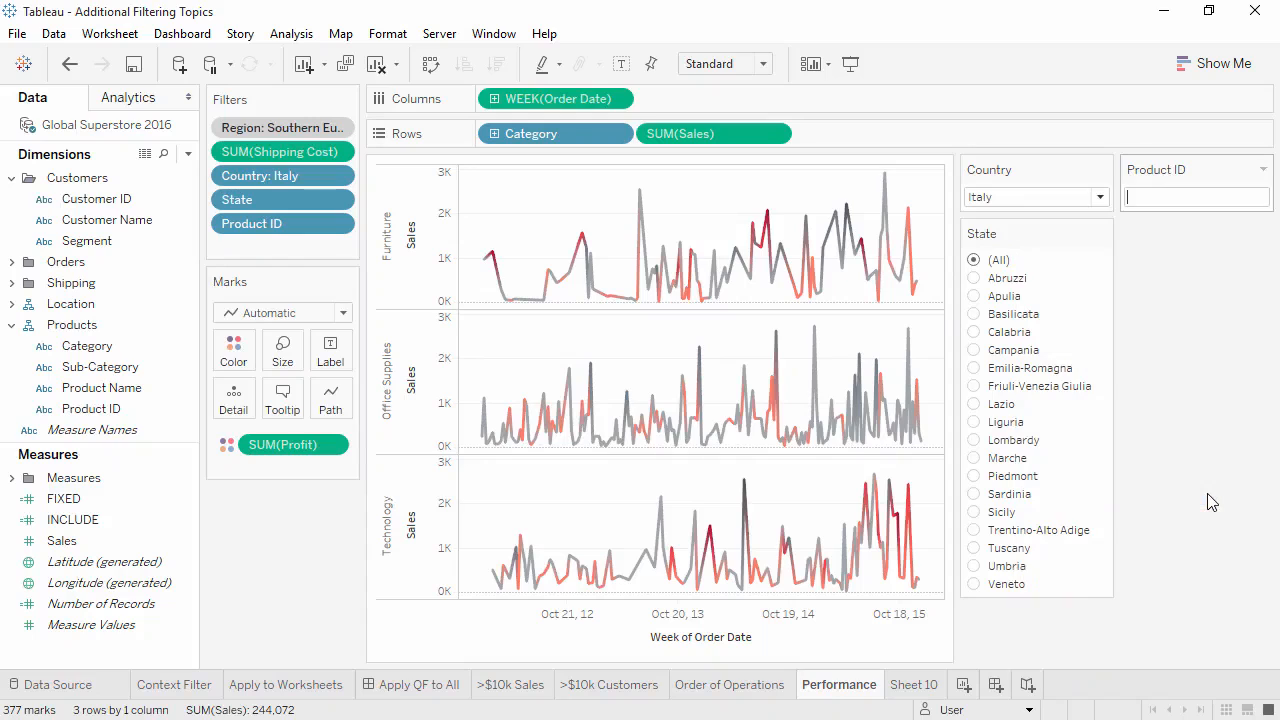